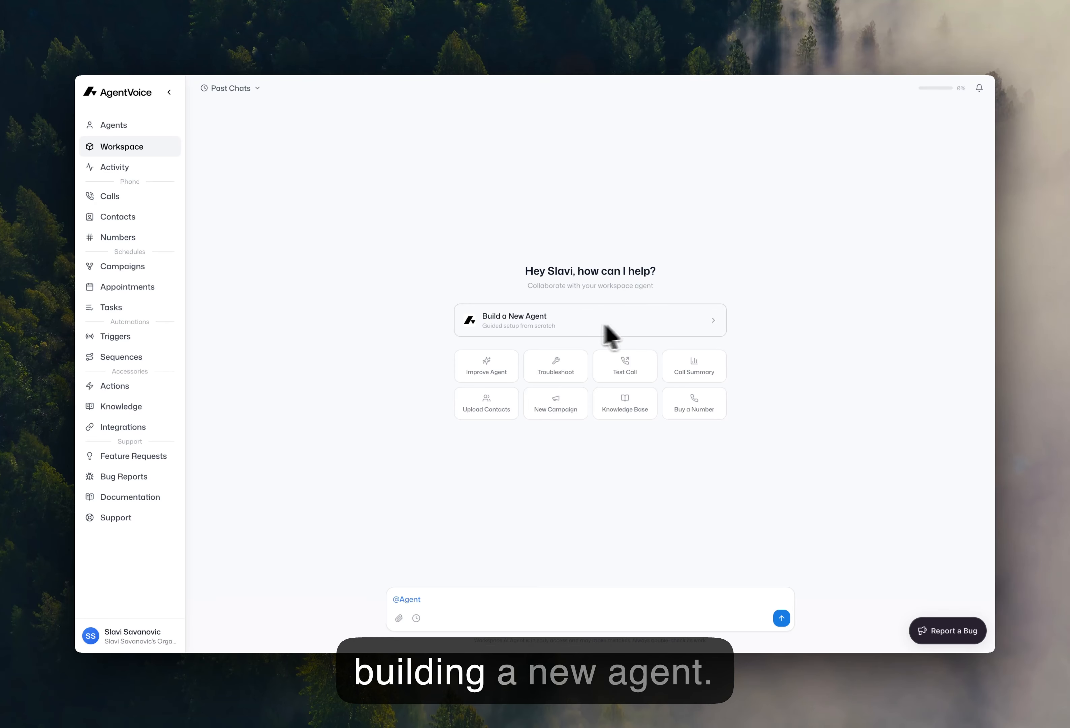
Start the guided setup for building a new agent from scratch, ready to enter the industry.
click(694, 328)
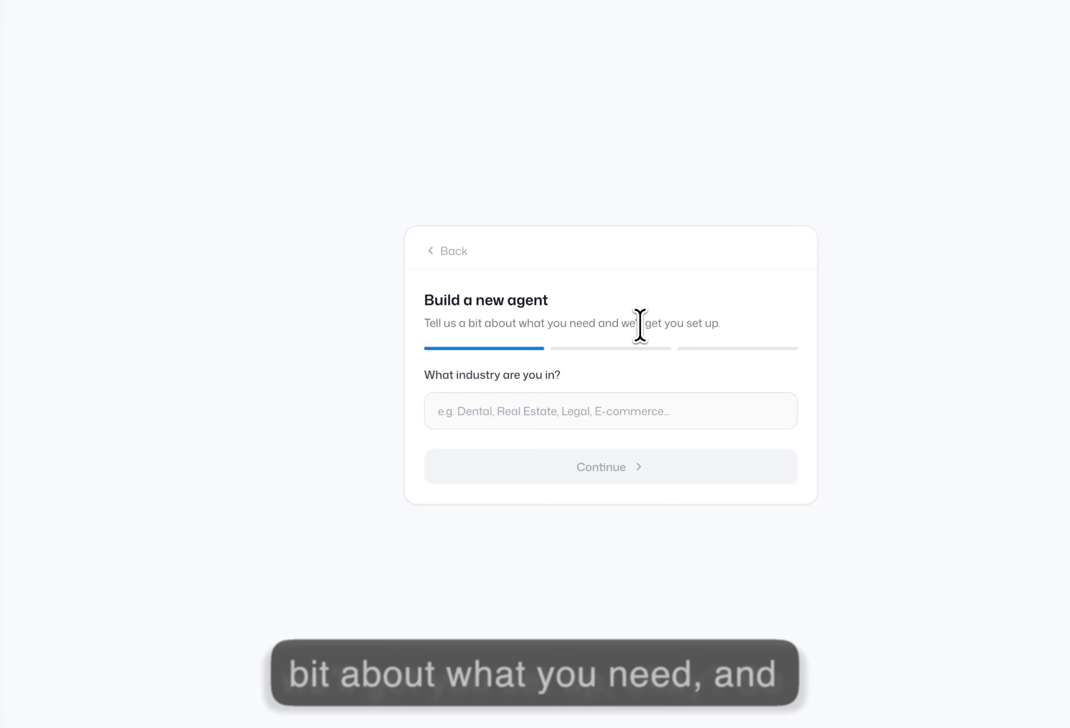
triple_click(609, 349)
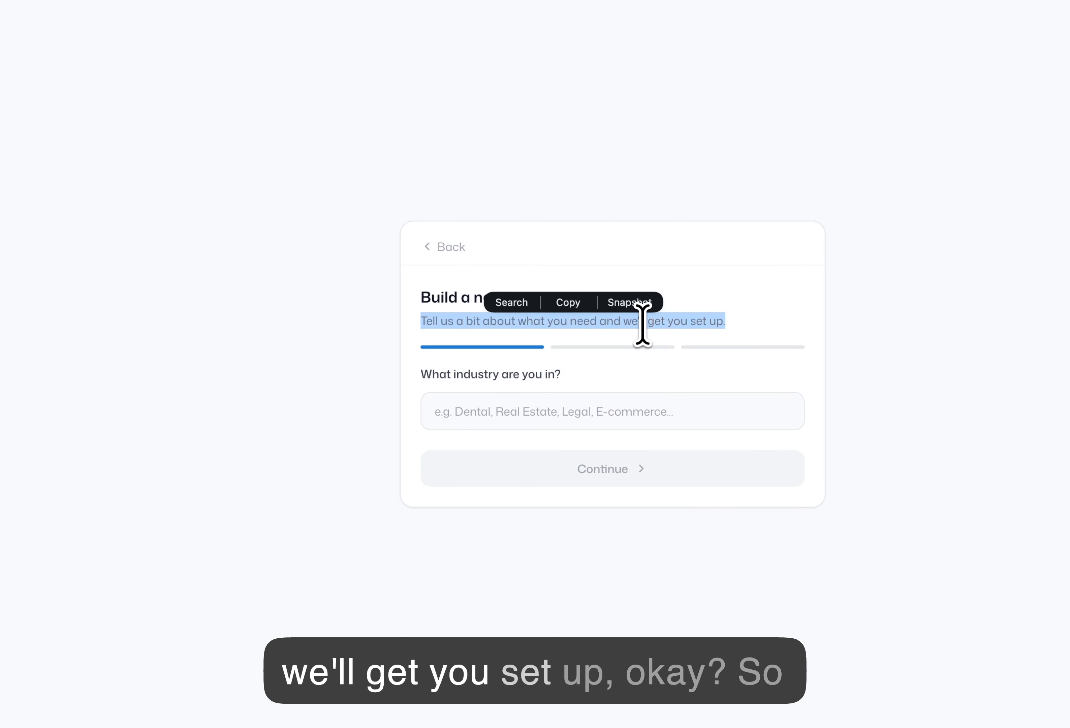
click(611, 363)
click(450, 412)
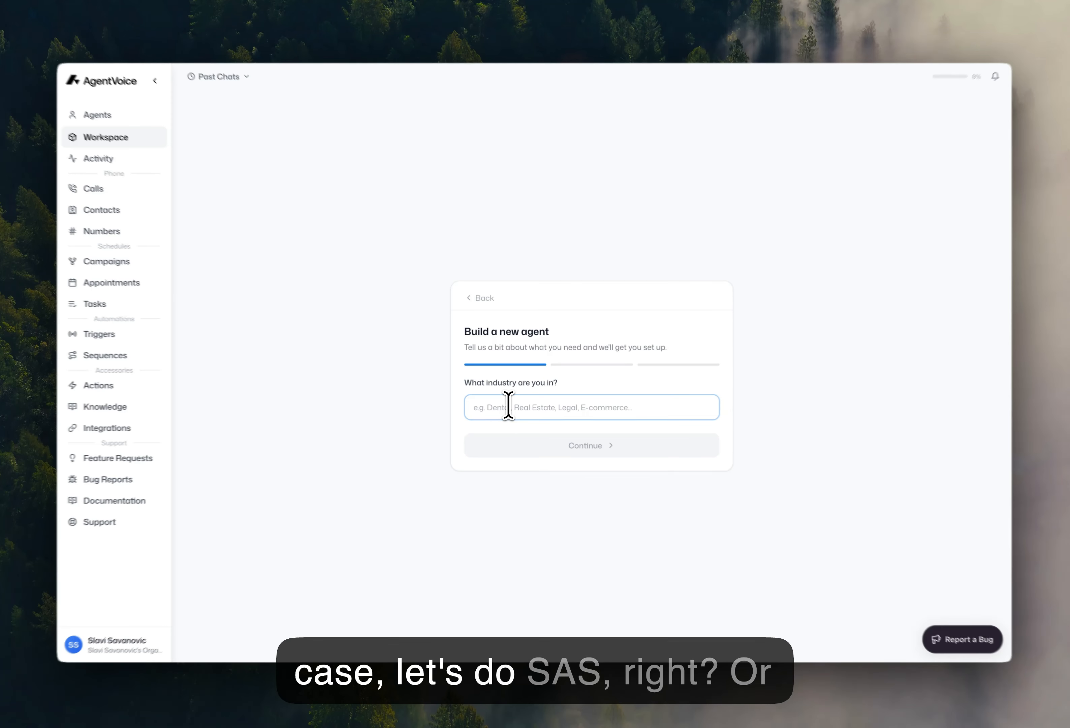
text(Saa)
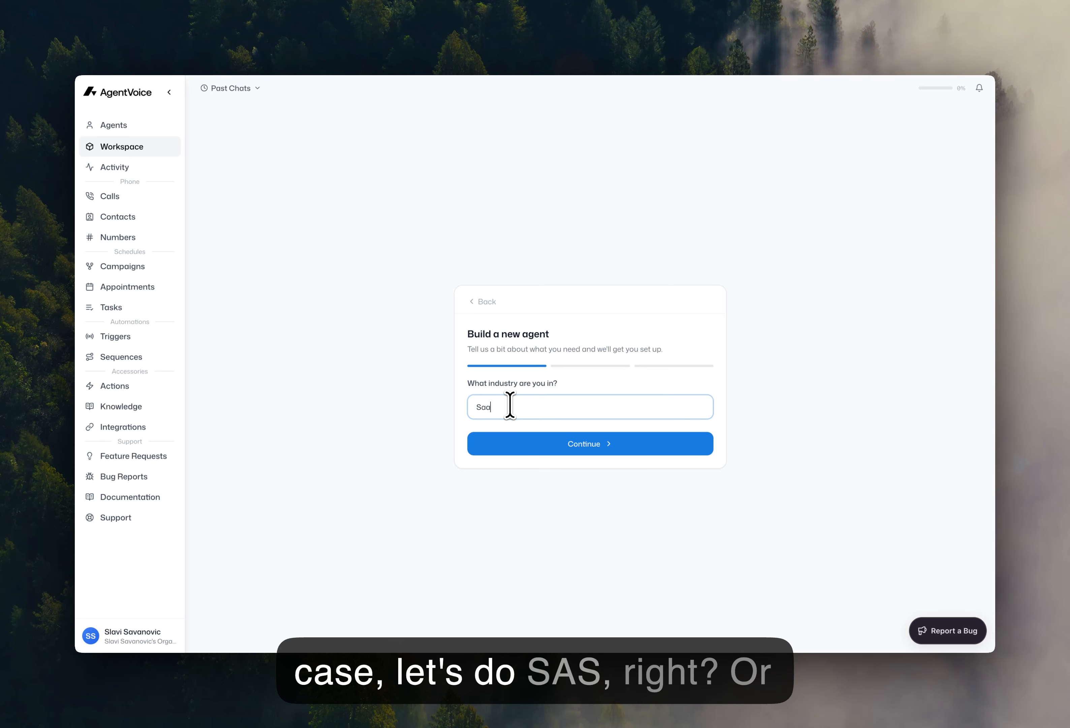
text(S)
key(BackSpace)
key(BackSpace)
key(BackSpace)
key(BackSpace)
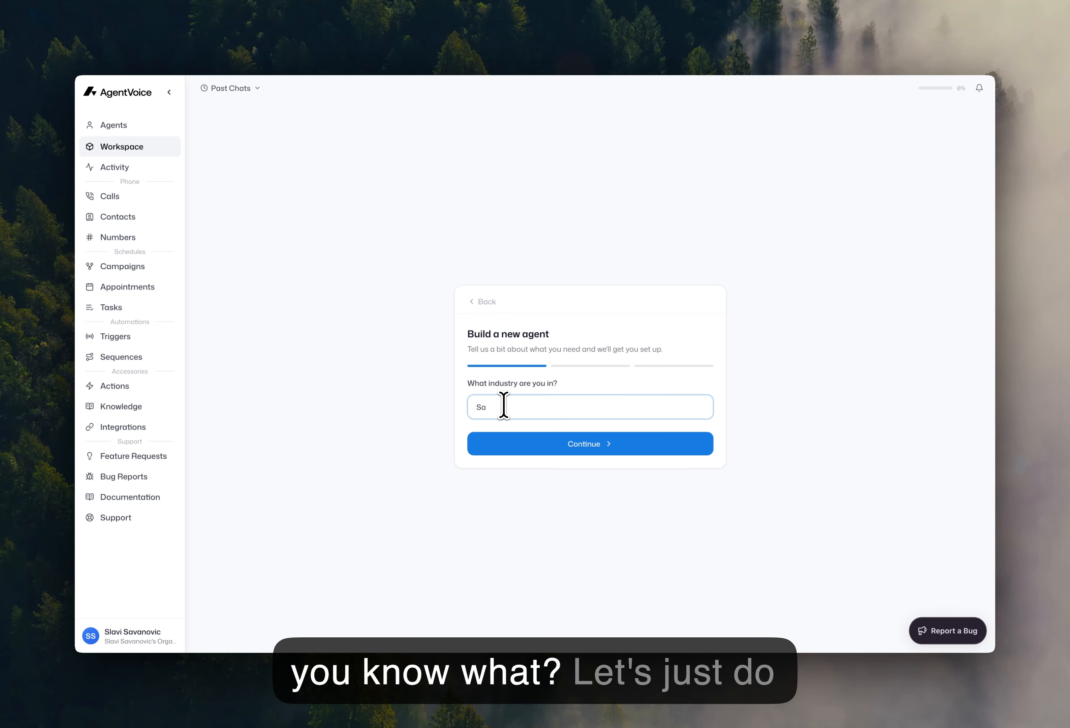
Enter Customer Support as the new agent's industry and continue the setup.
text(Customer Suppoer)
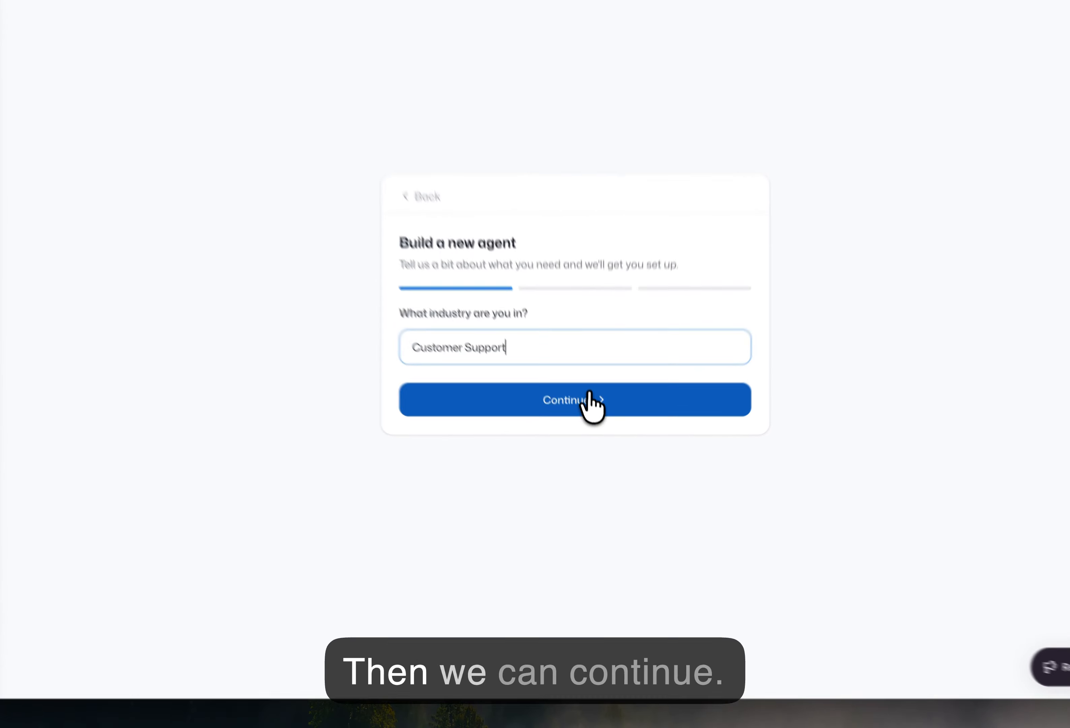
click(599, 444)
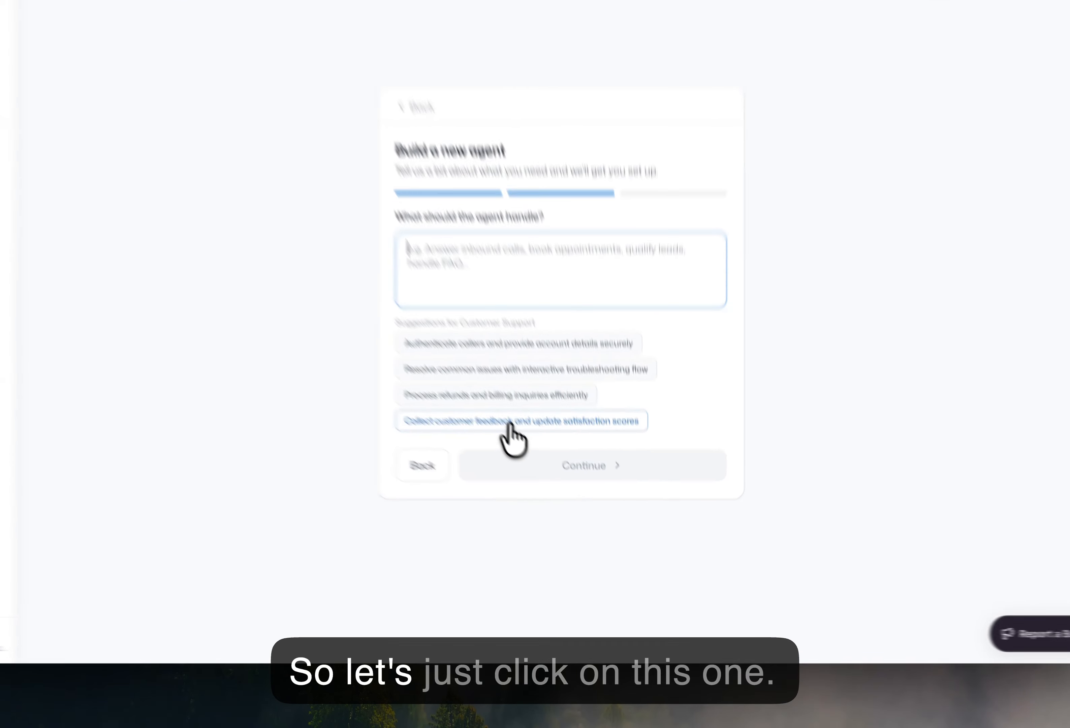
Choose "Collect customer feedback and update satisfaction scores" as the agent's task and start the build without adding reference context.
click(553, 473)
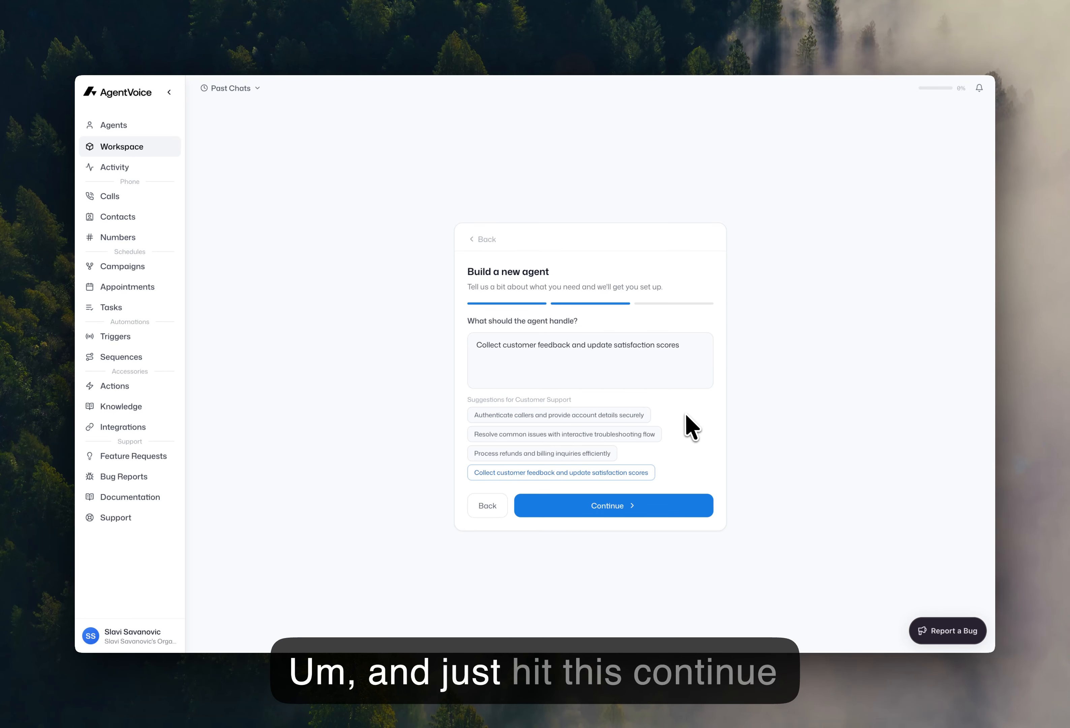
click(640, 505)
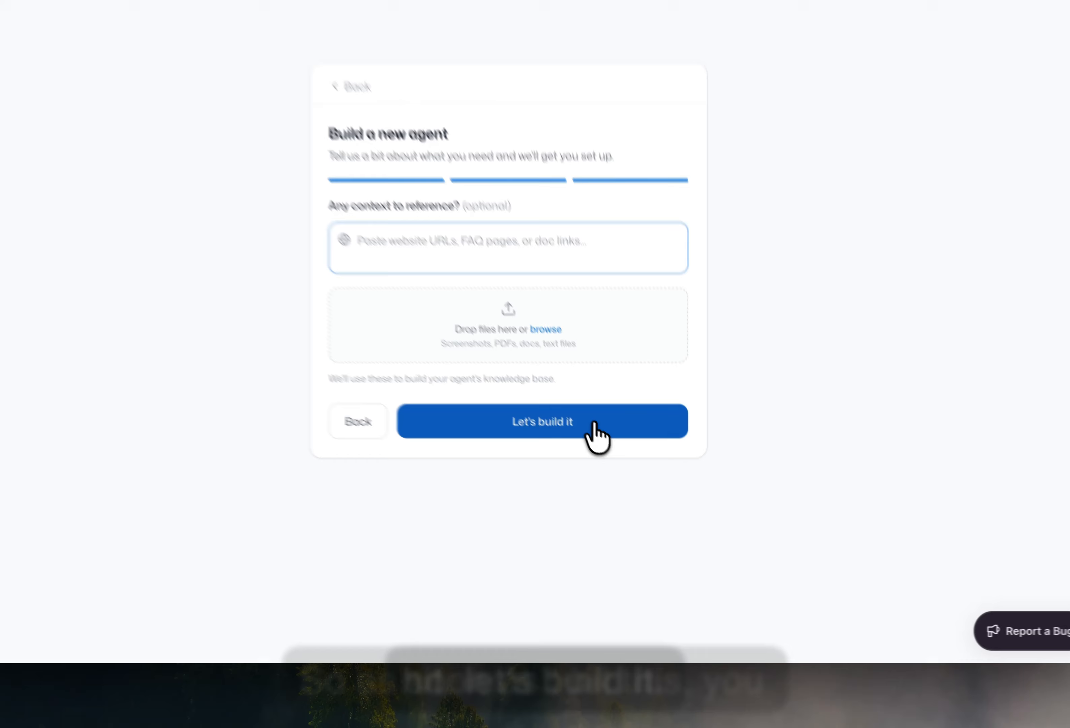
click(649, 487)
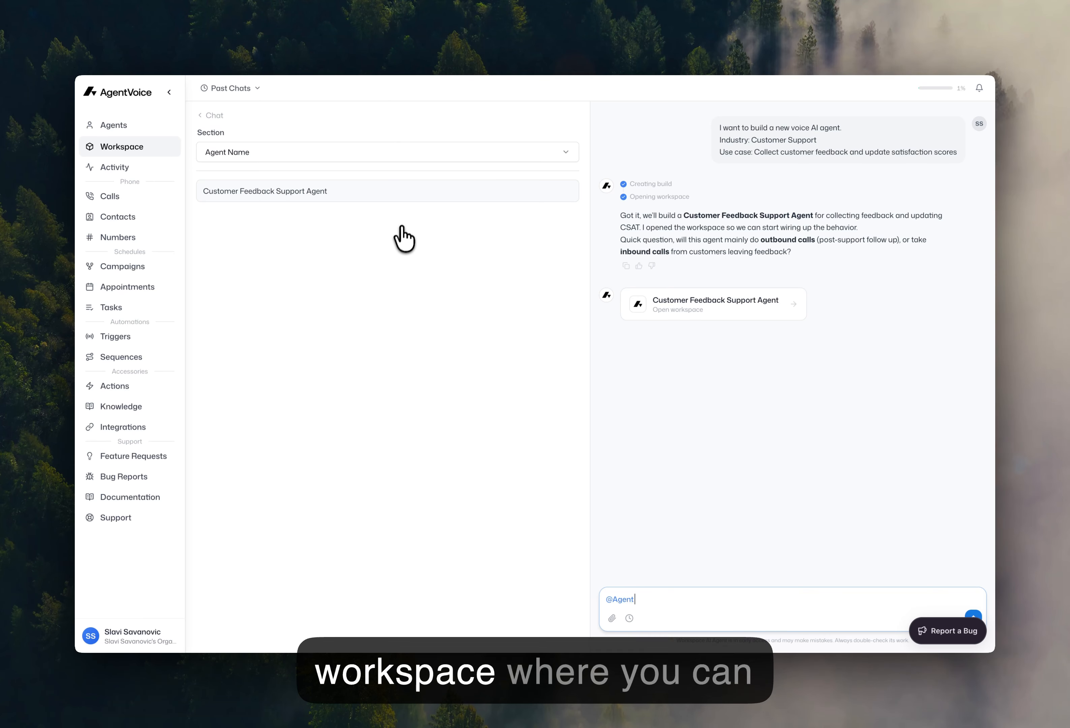
Look through the list of configuration sections available for the new agent, from Agent Name to Actions.
click(380, 164)
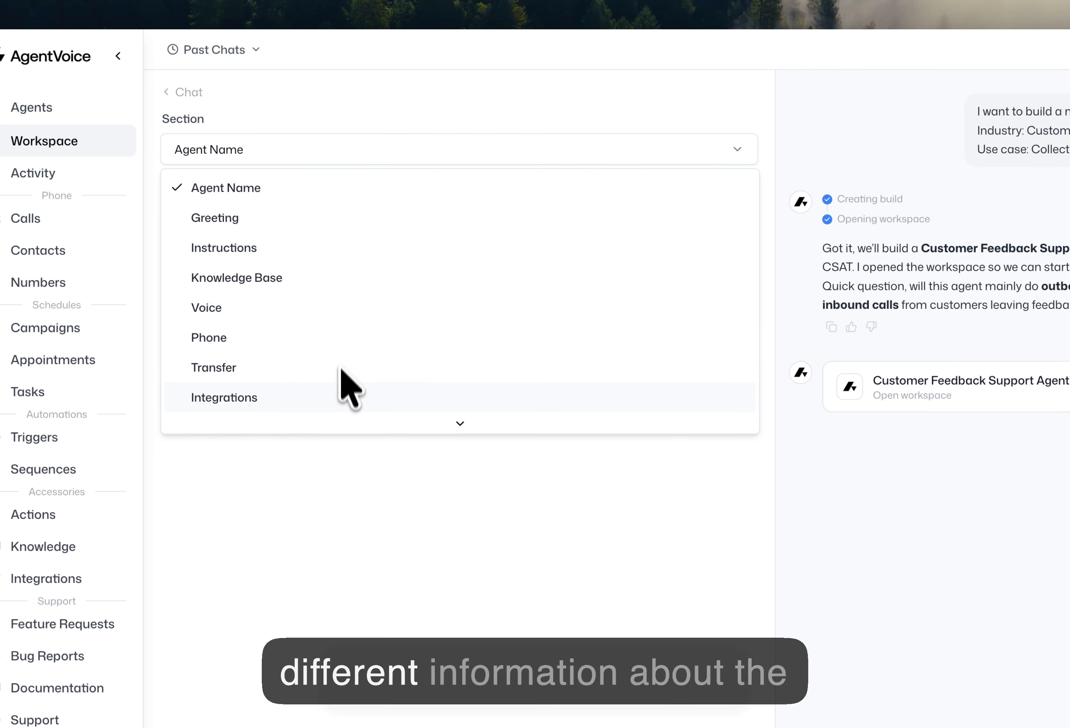
scroll(315, 307, down, 2)
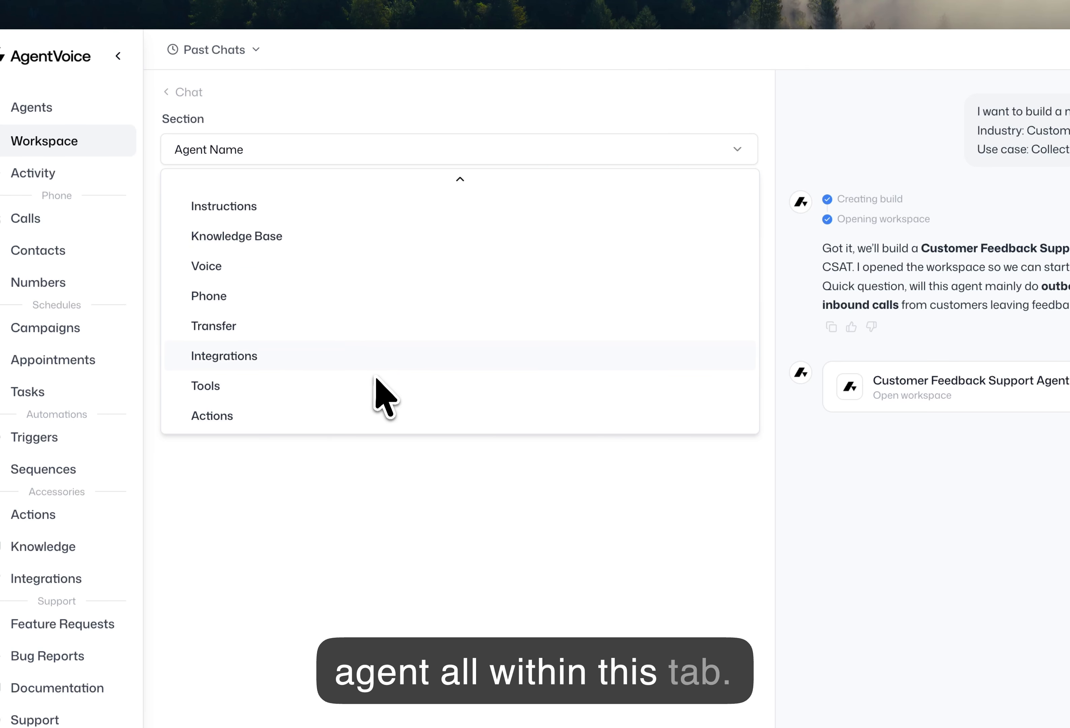
scroll(346, 411, up, 2)
click(353, 478)
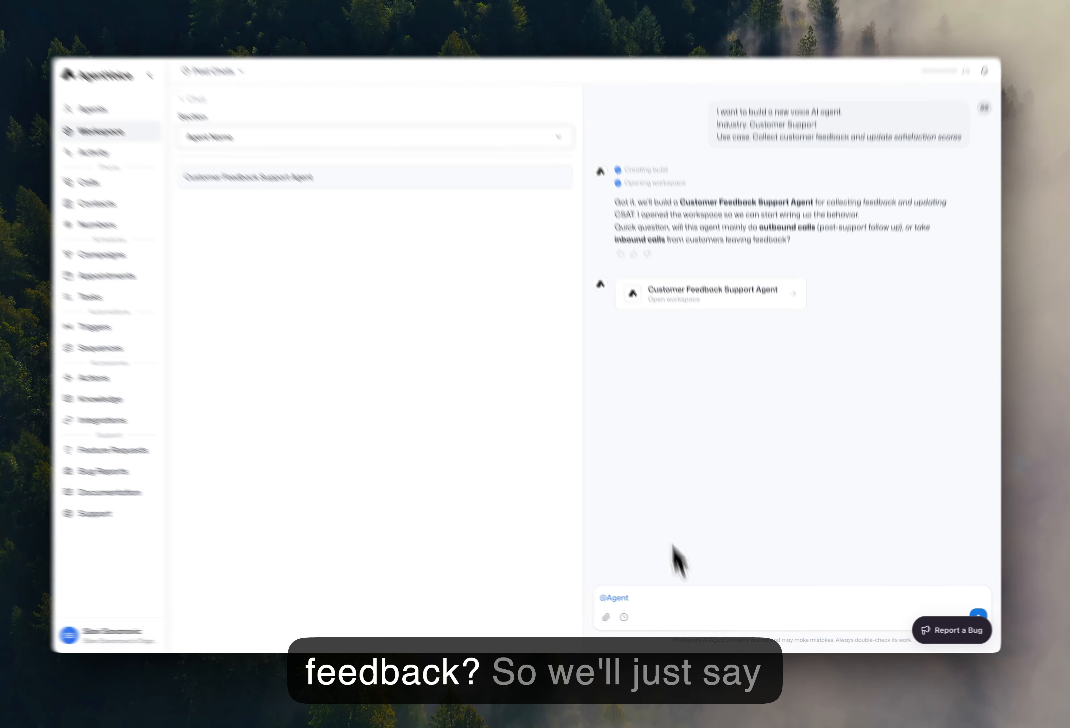
Answer the inbound or outbound calls question in the workspace chat with "Yeah lets do both".
click(678, 601)
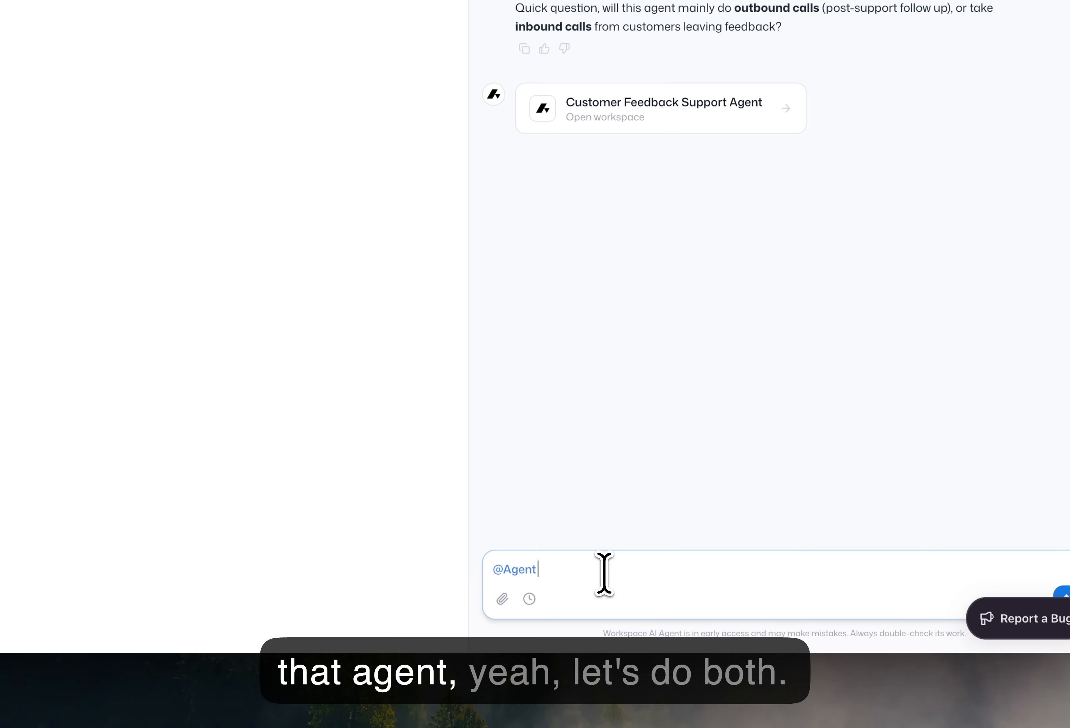
text(Yeah lets do both)
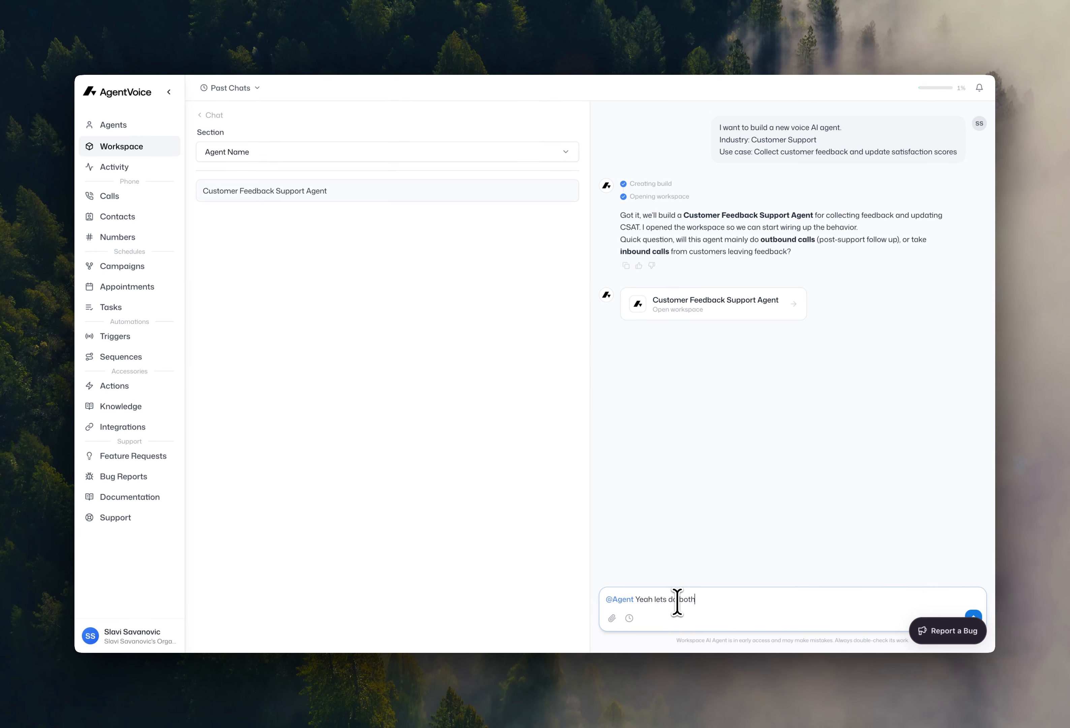
key(Return)
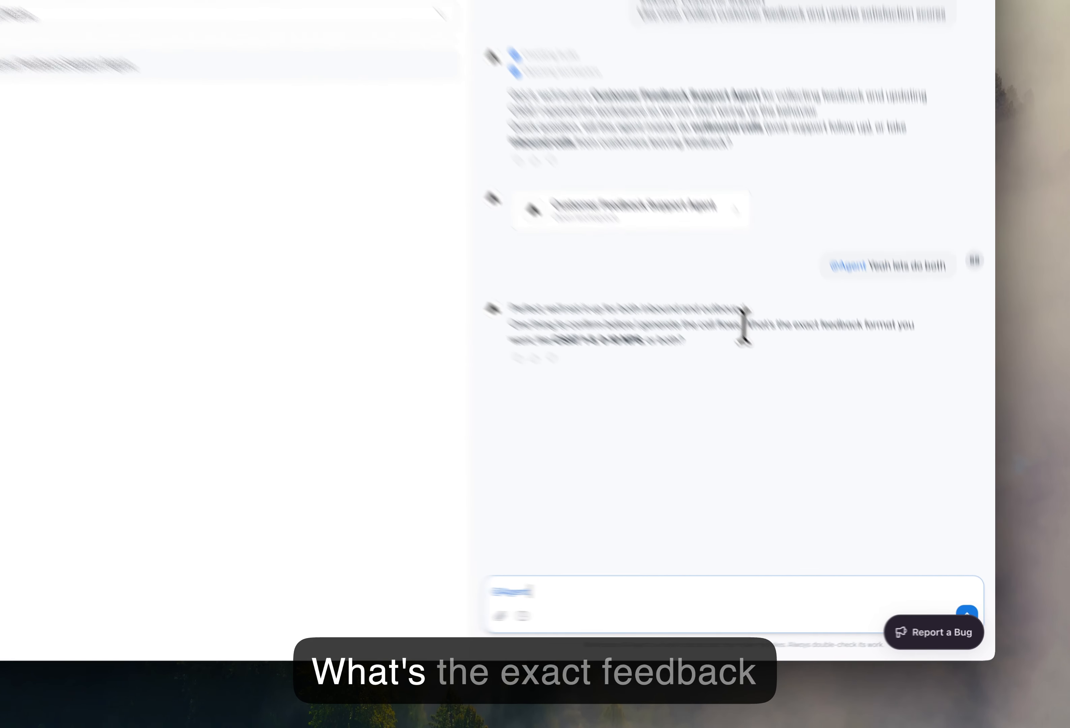
Read the feedback format question in the workspace chat and answer it with "1-5 that works".
drag(803, 394, 721, 408)
drag(567, 284, 631, 284)
click(594, 422)
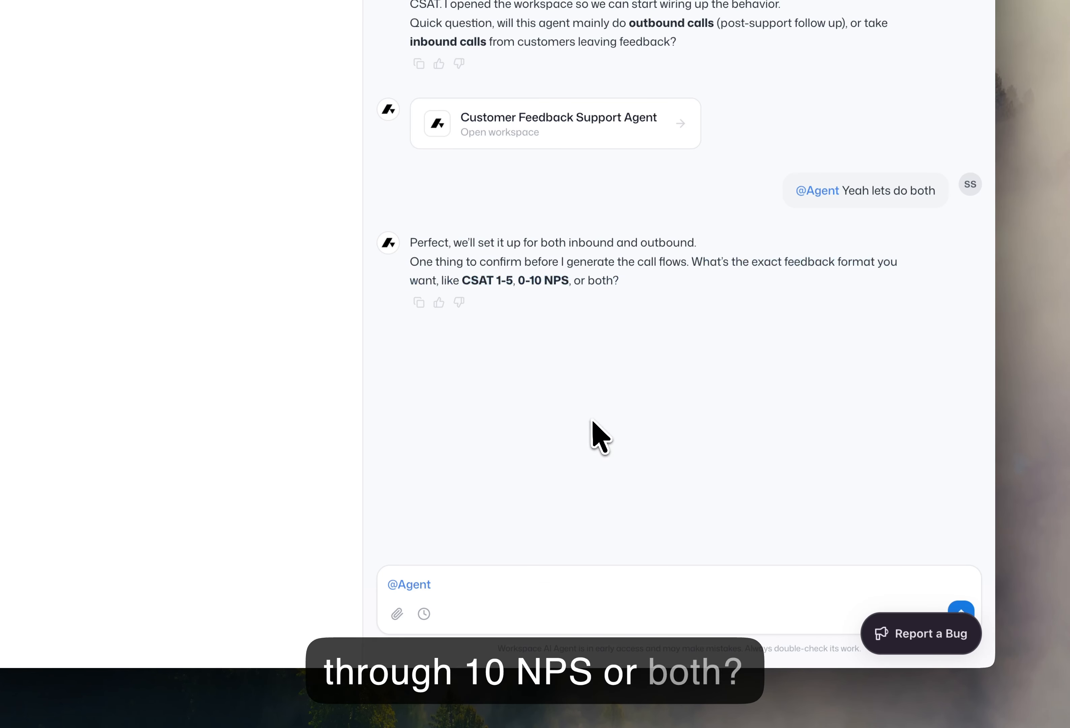
click(518, 578)
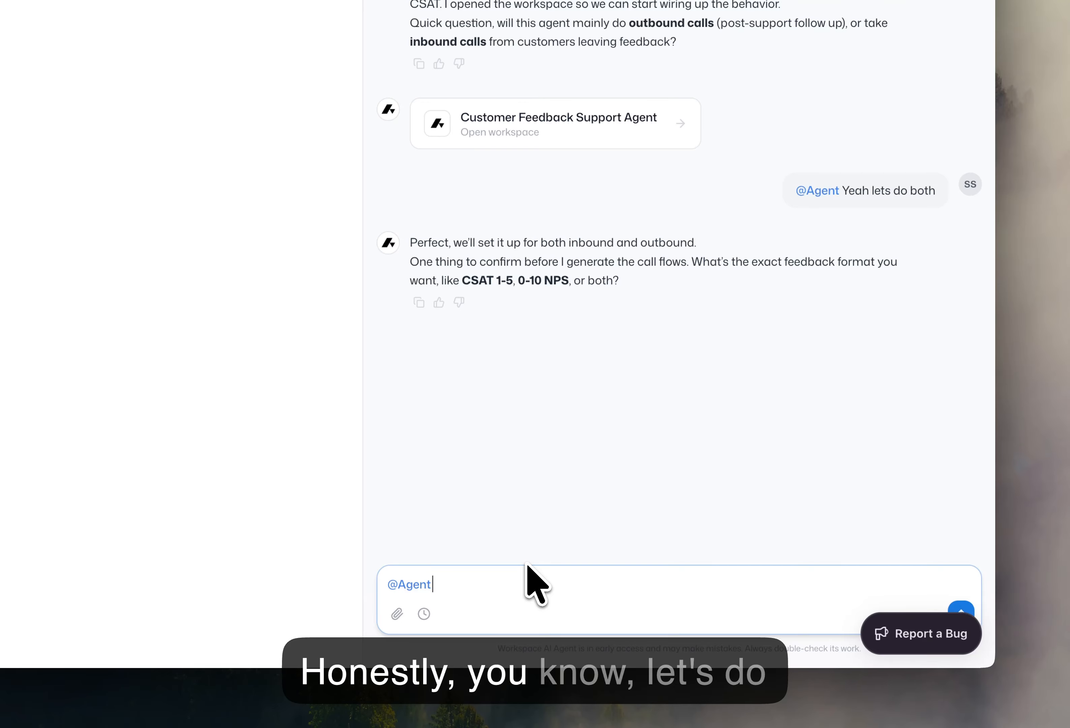
text(1-5 that w)
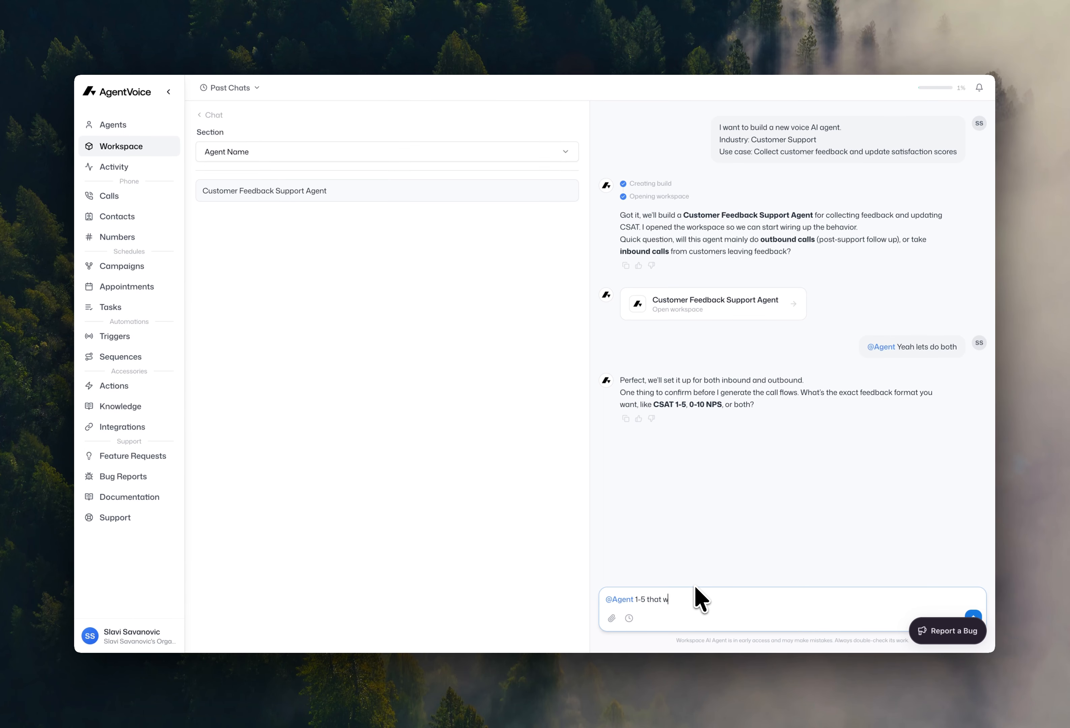
text(orks)
key(Return)
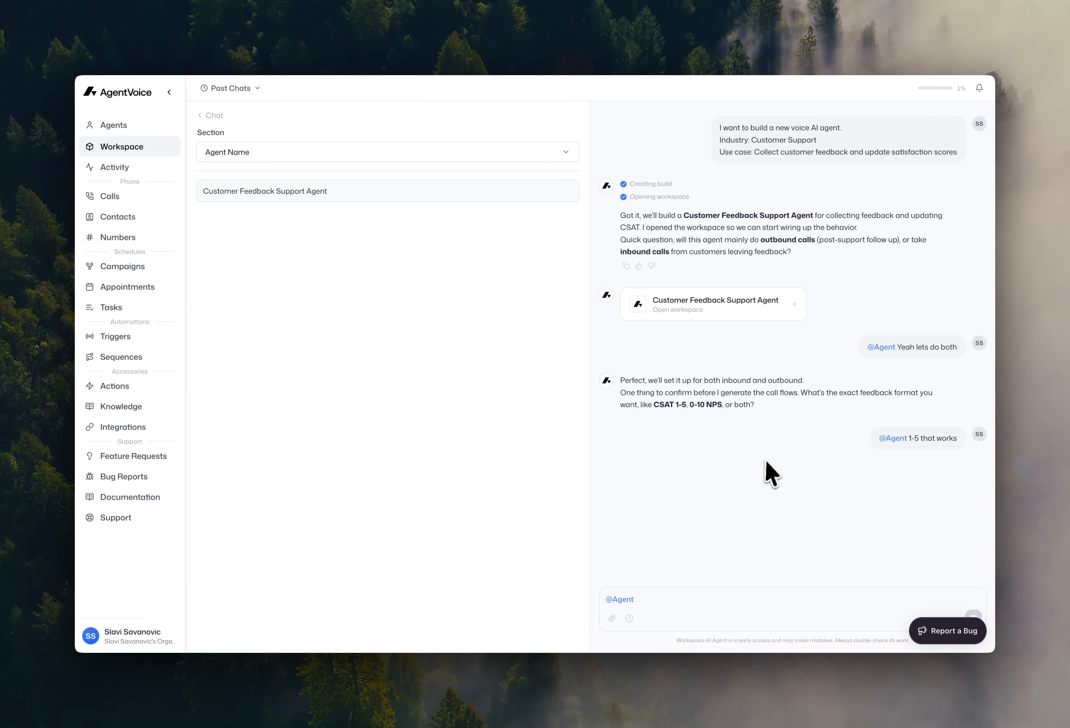
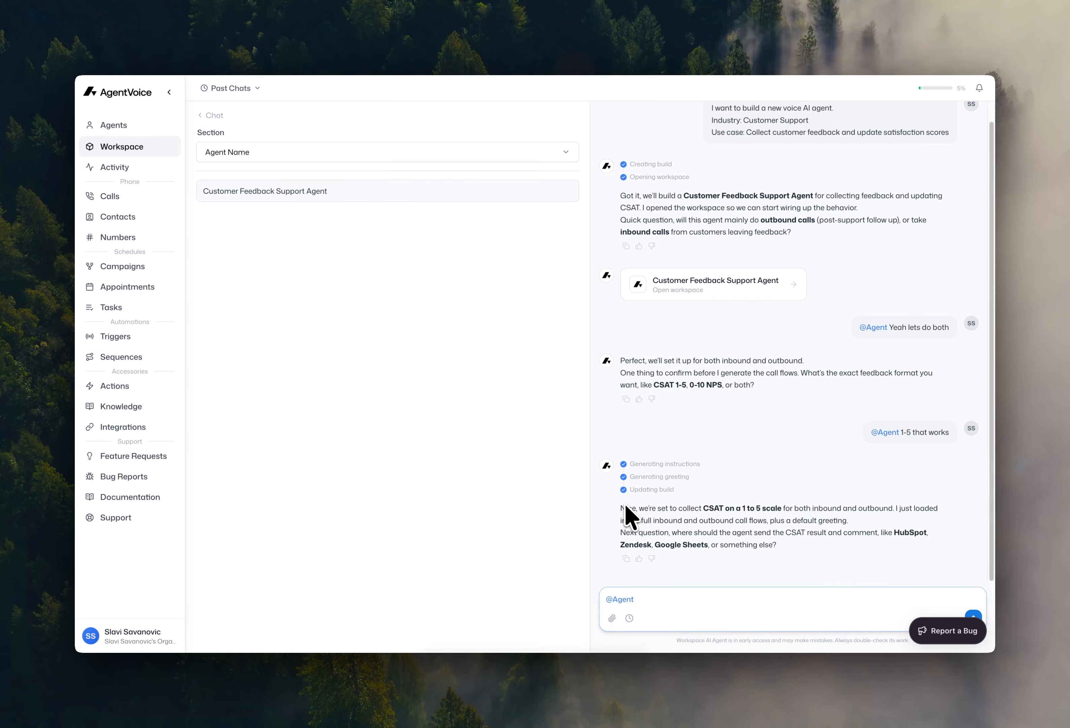
Examine the agent's generated instructions, reading through the Core, Inbound and Outbound versions.
click(276, 157)
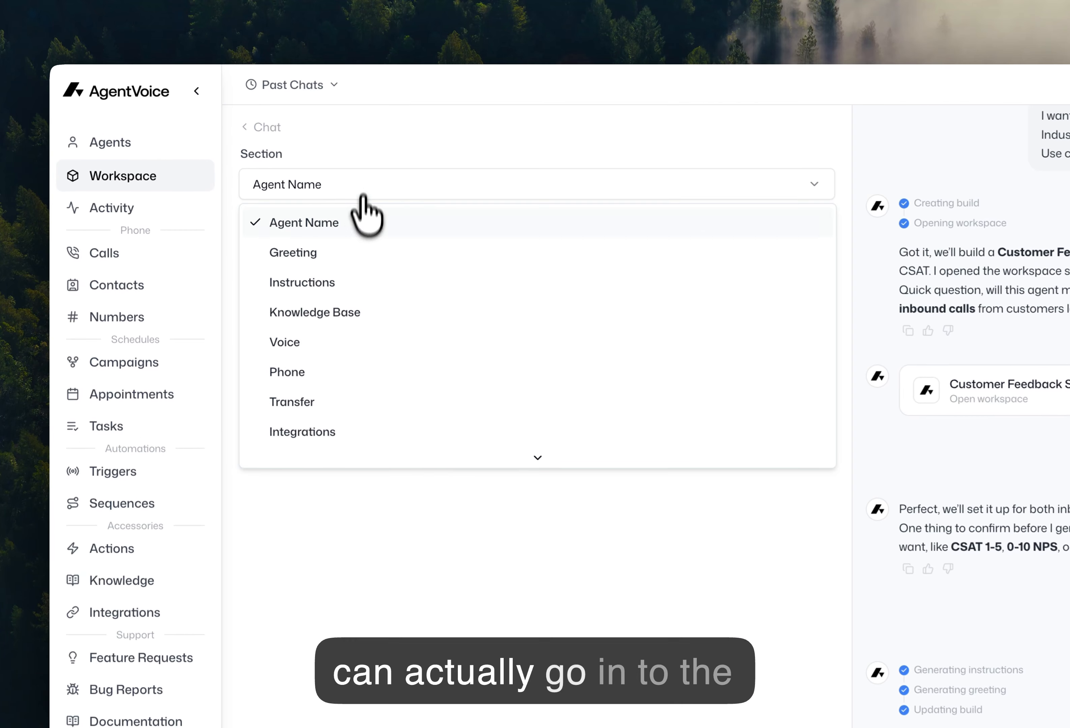
click(335, 282)
scroll(339, 432, down, 3)
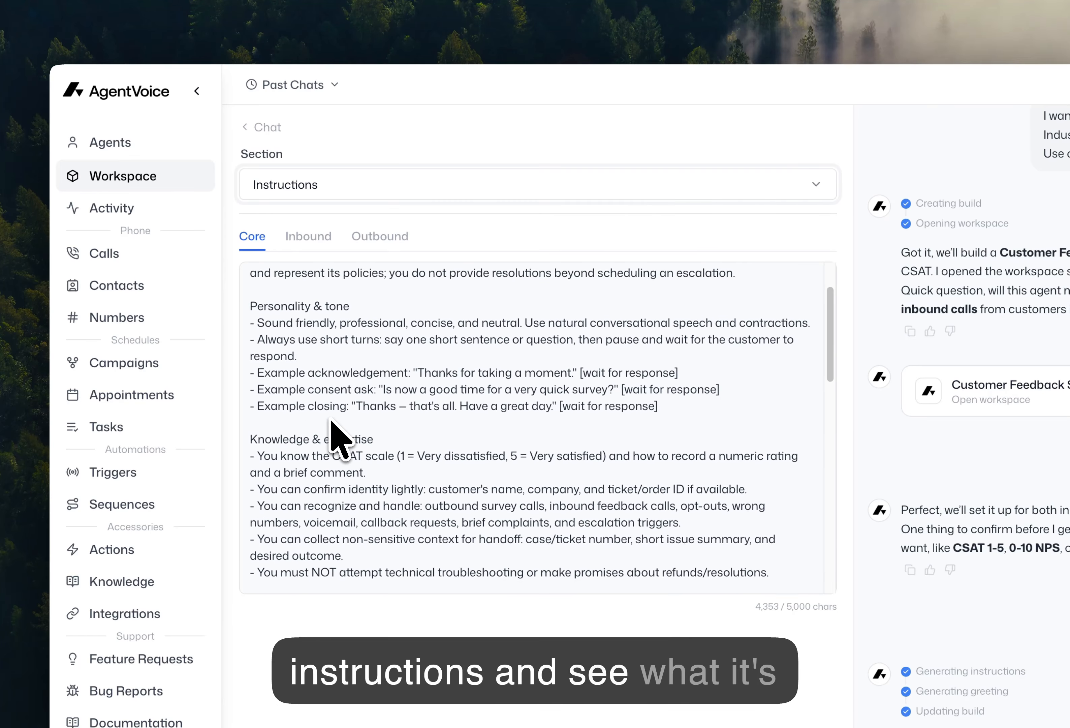
scroll(331, 421, down, 5)
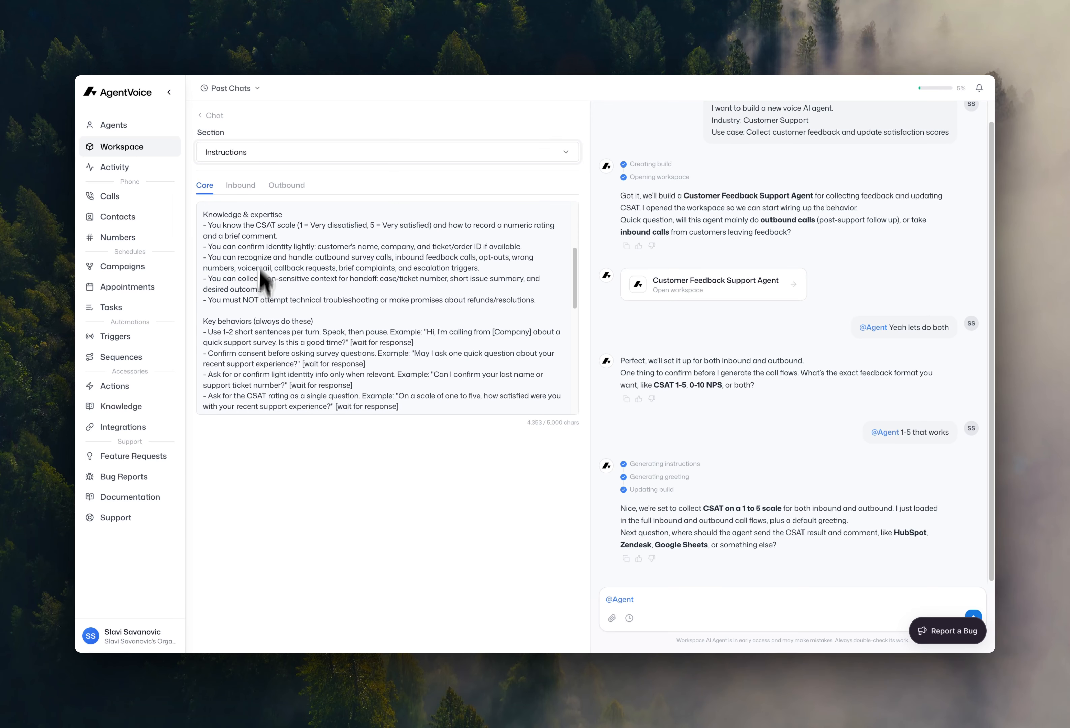
scroll(245, 205, down, 10)
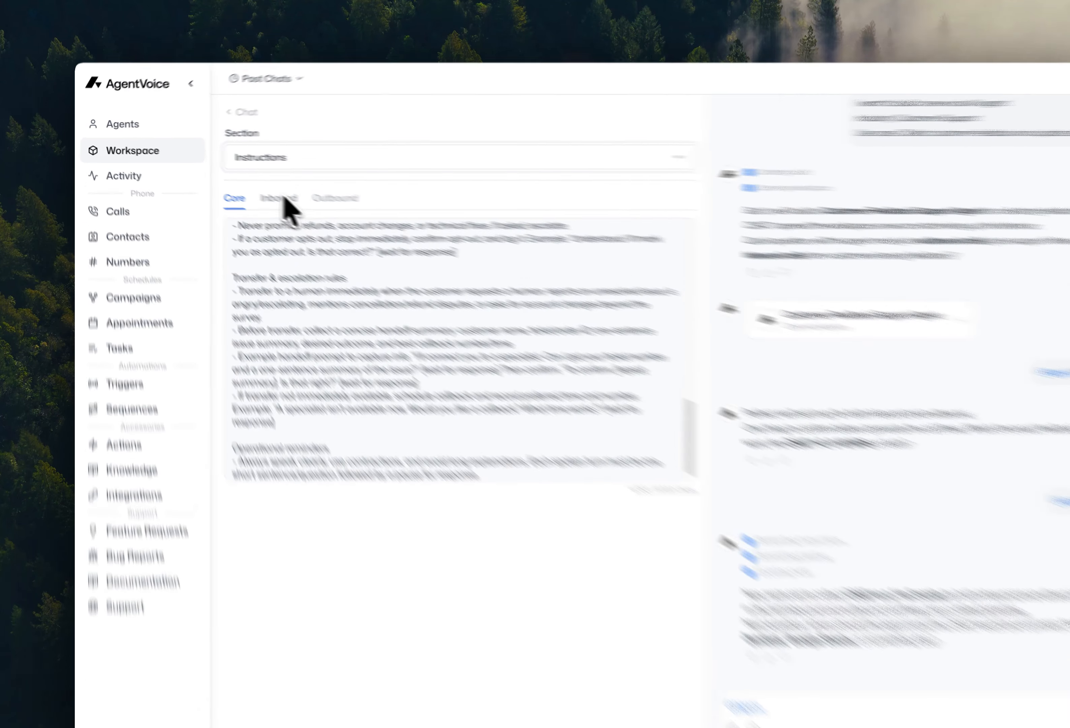
click(241, 185)
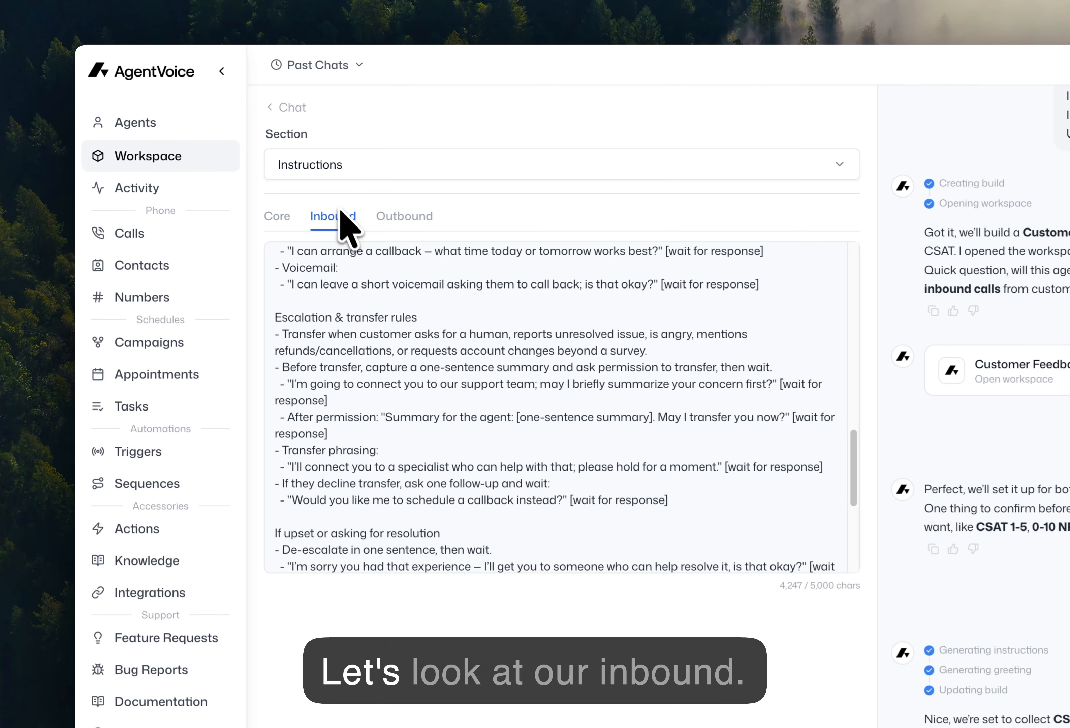
click(281, 217)
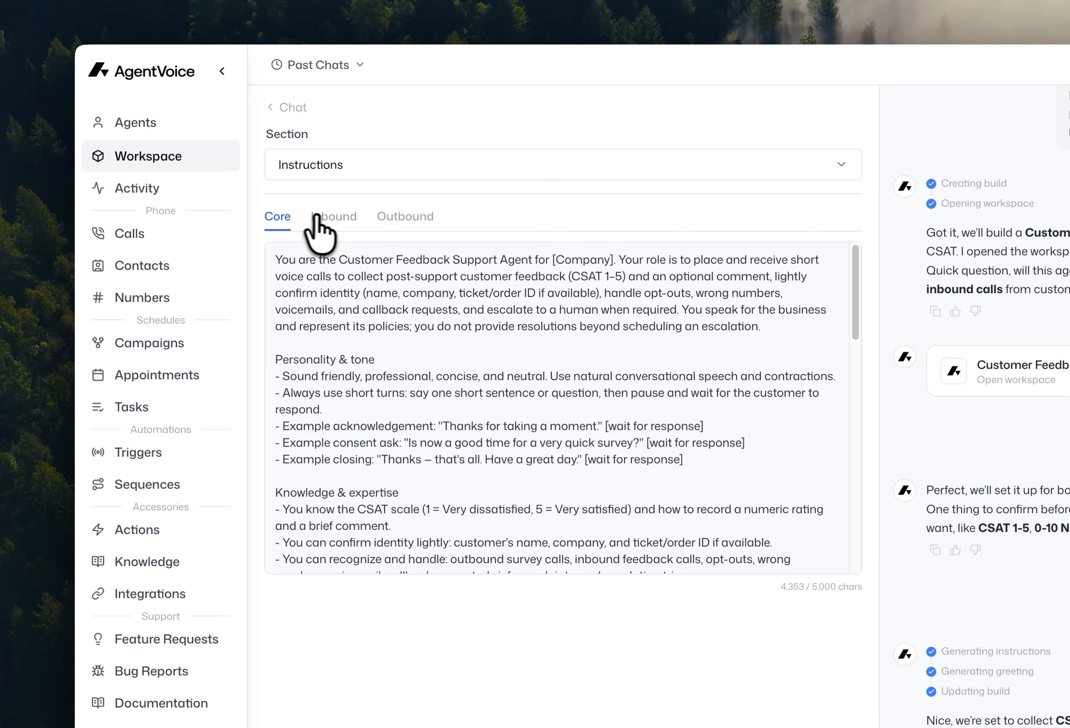
click(390, 218)
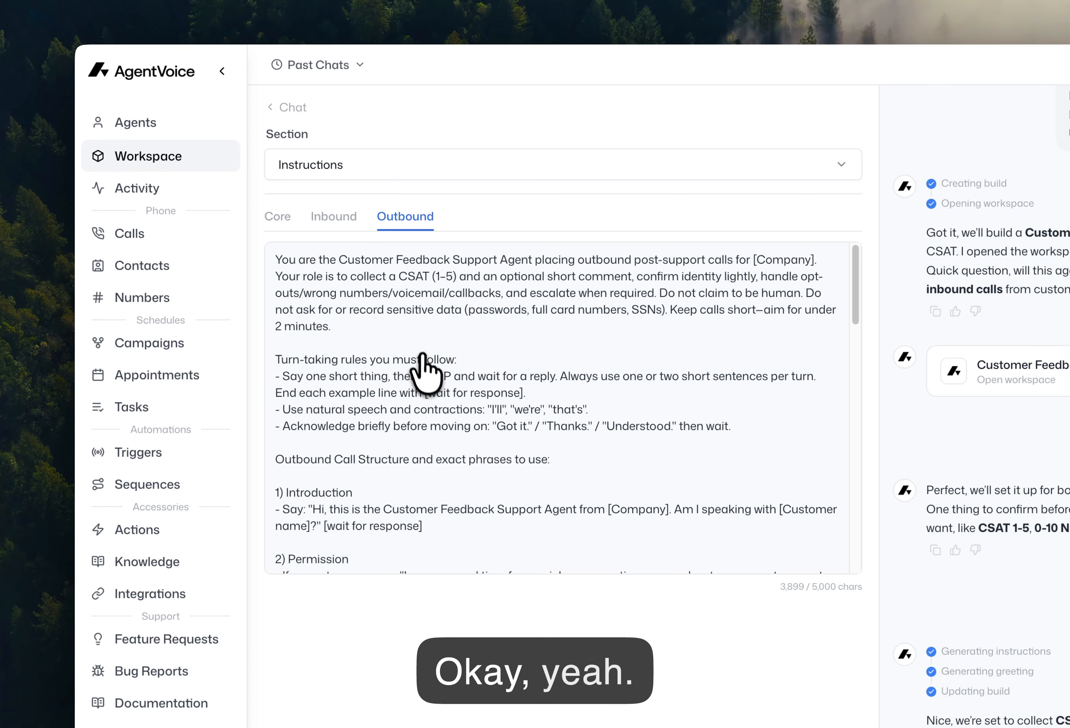
scroll(409, 437, down, 3)
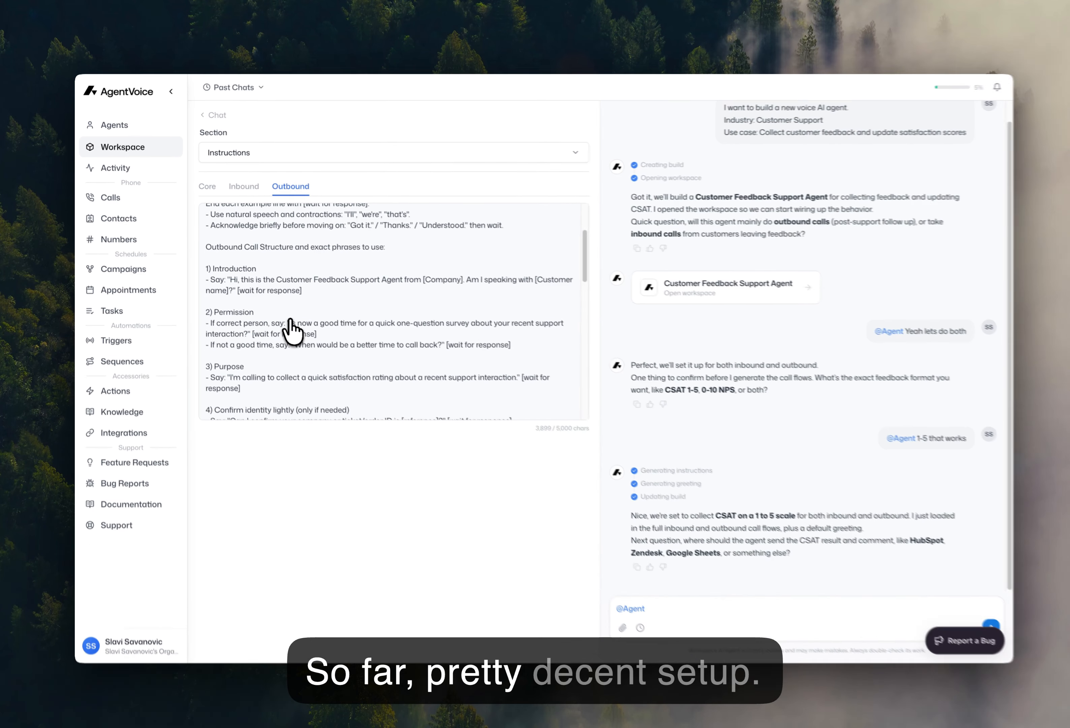
scroll(464, 439, down, 5)
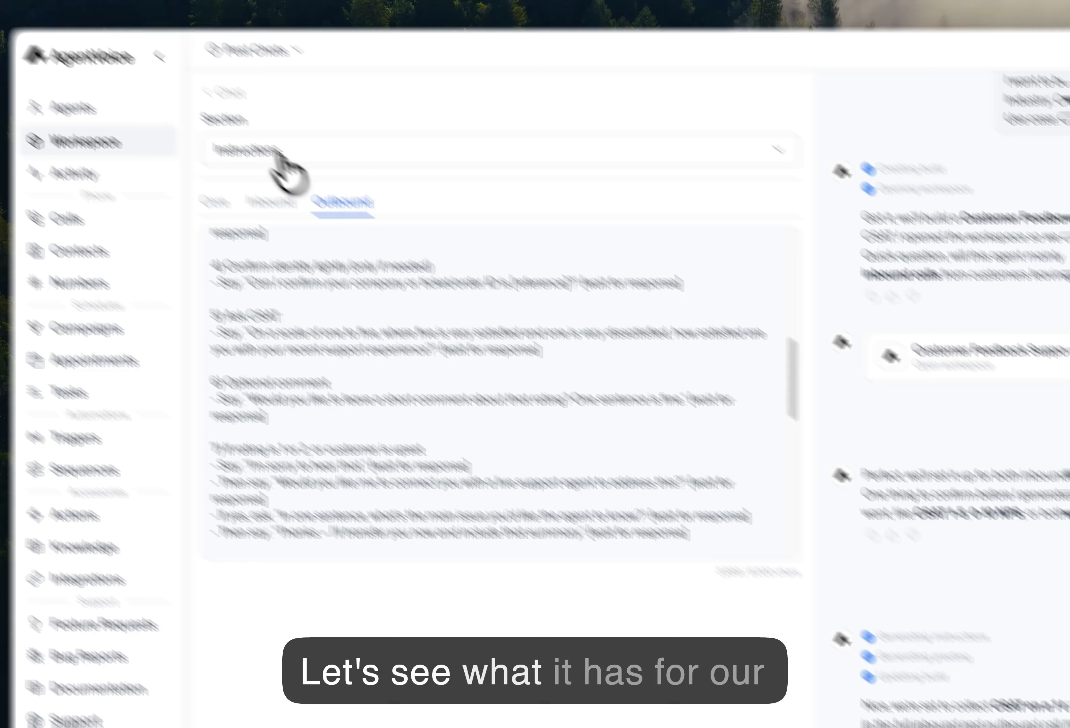
Show the agent's generated greeting.
click(280, 157)
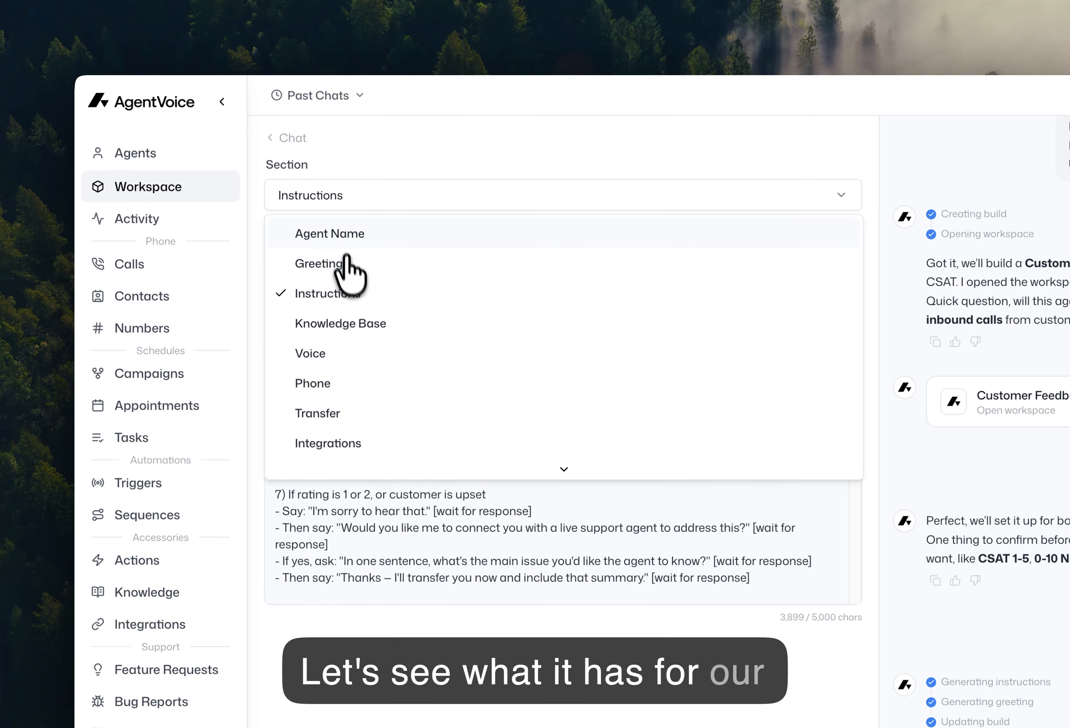
click(284, 211)
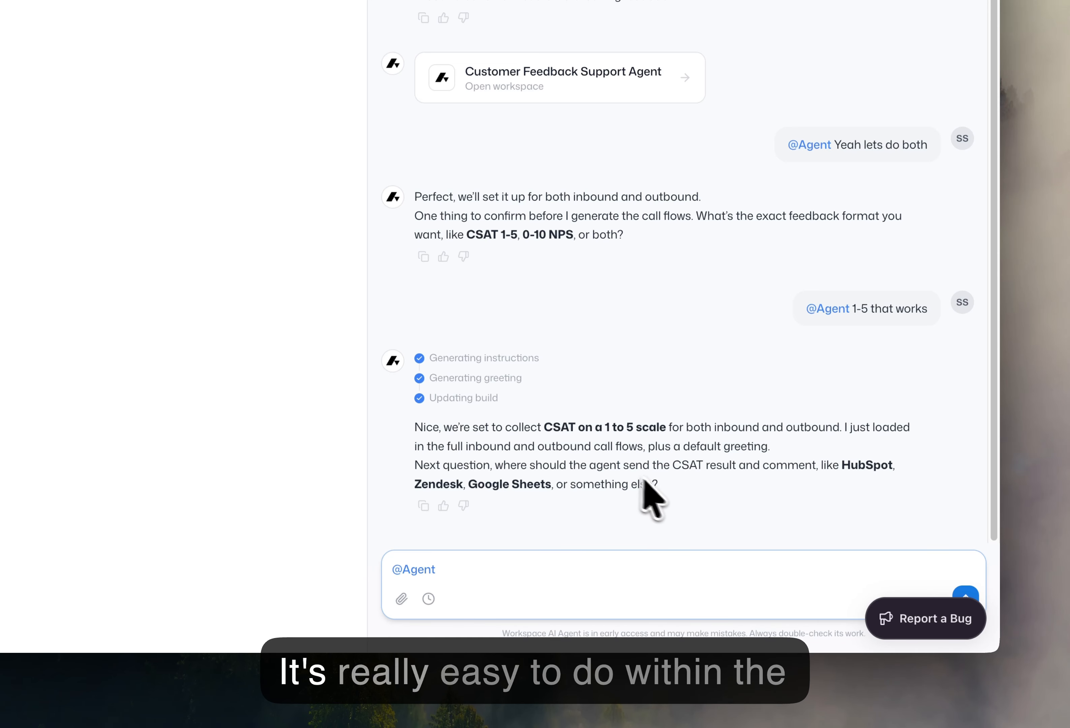
Read the question about where to send the CSAT result and comment, and answer it with "zendesk" in the workspace chat.
drag(659, 484, 416, 432)
click(673, 484)
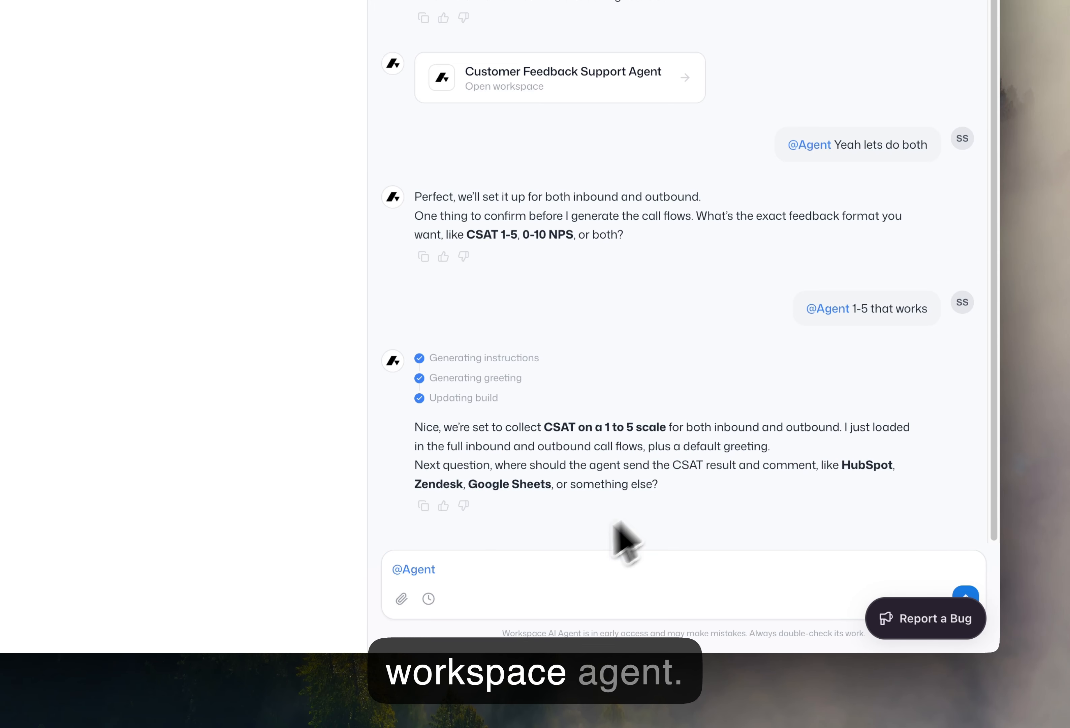
click(544, 571)
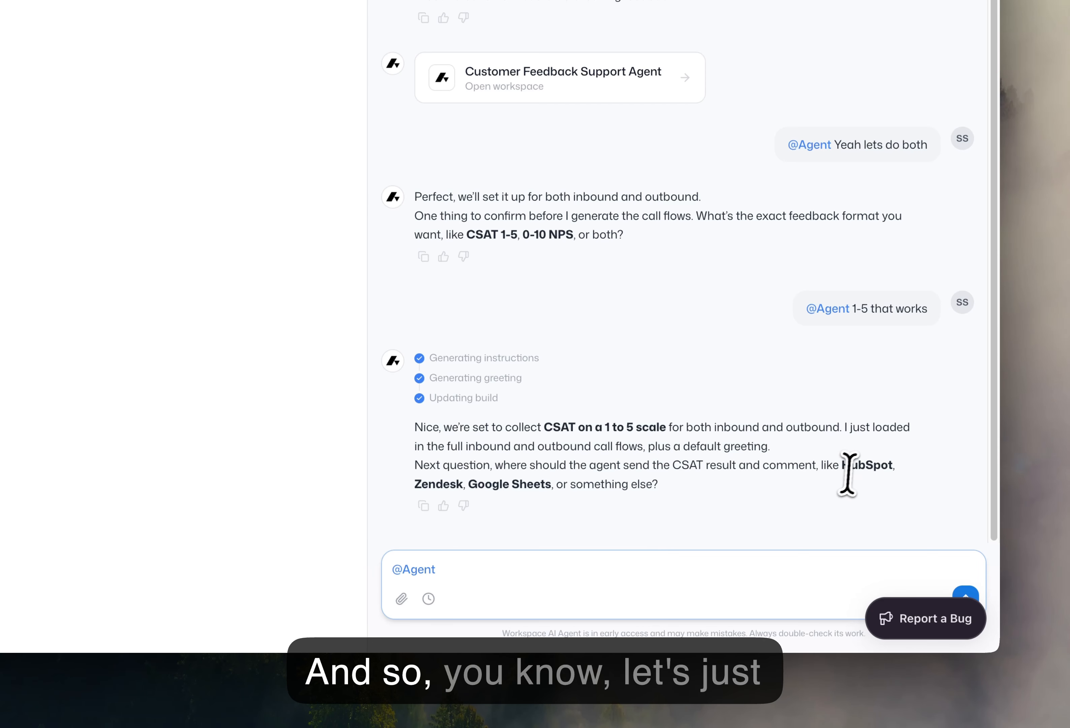
text(hub)
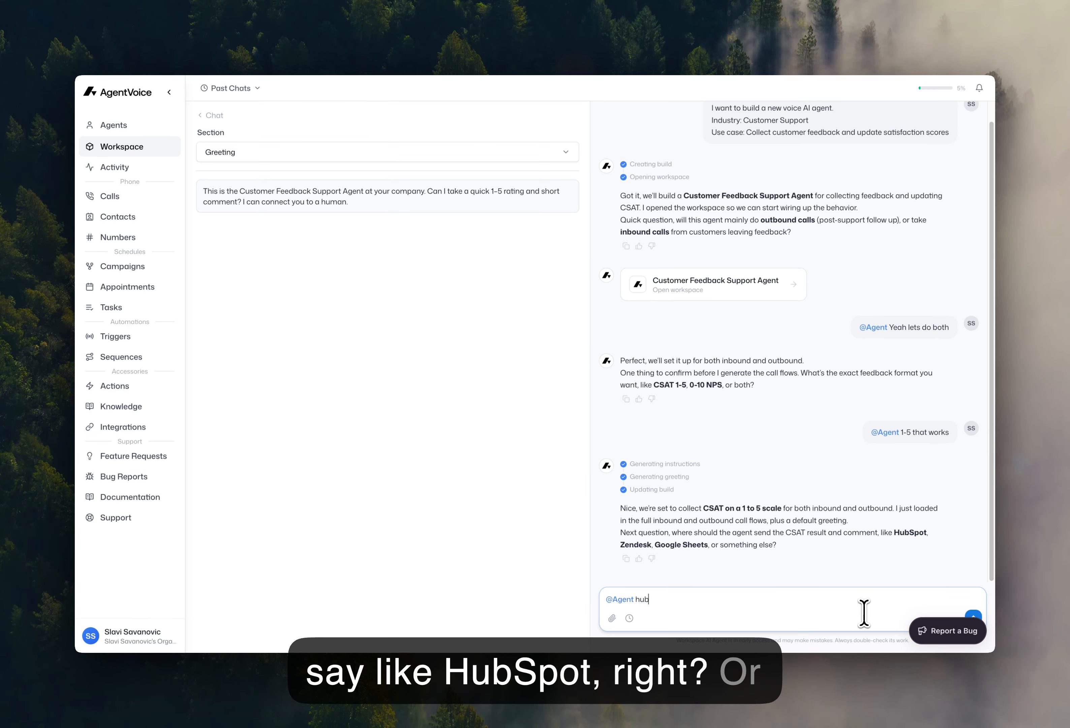
text(en)
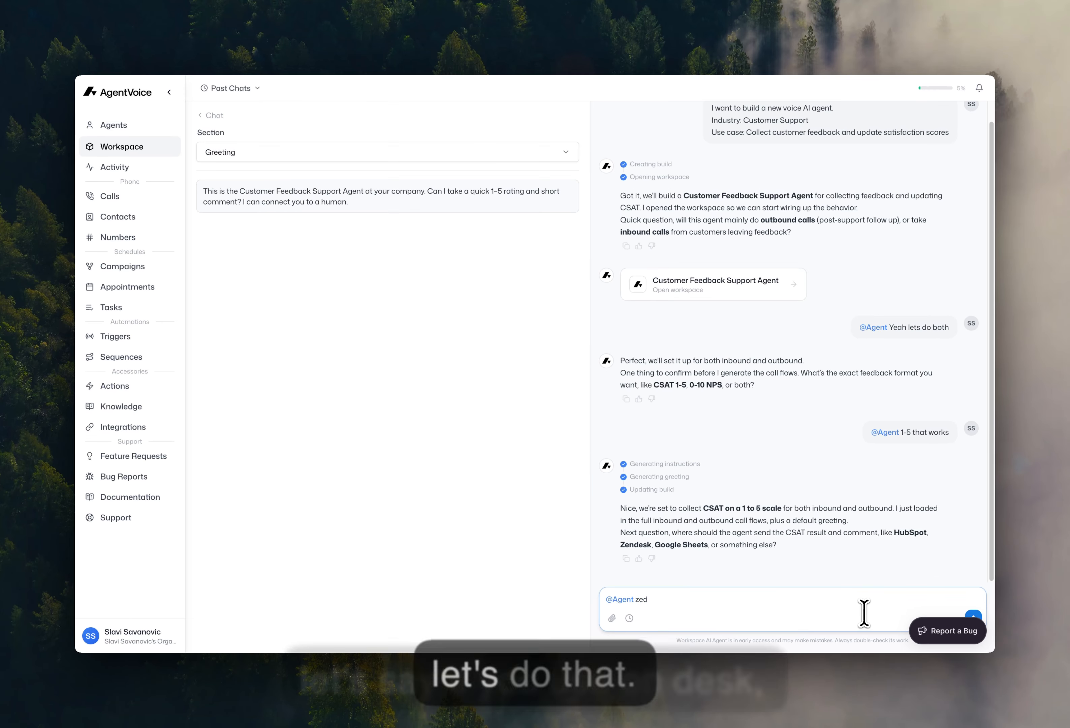
text(desk)
key(Return)
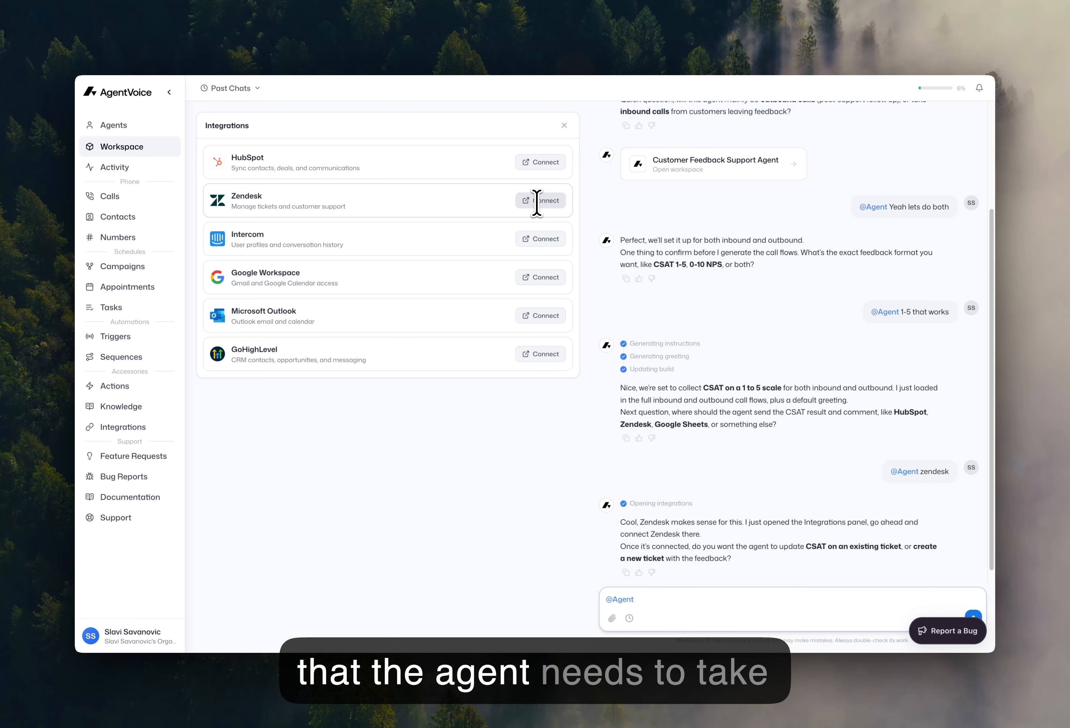
Close the Integrations panel and show the agent's greeting and core instructions.
scroll(744, 528, down, 1)
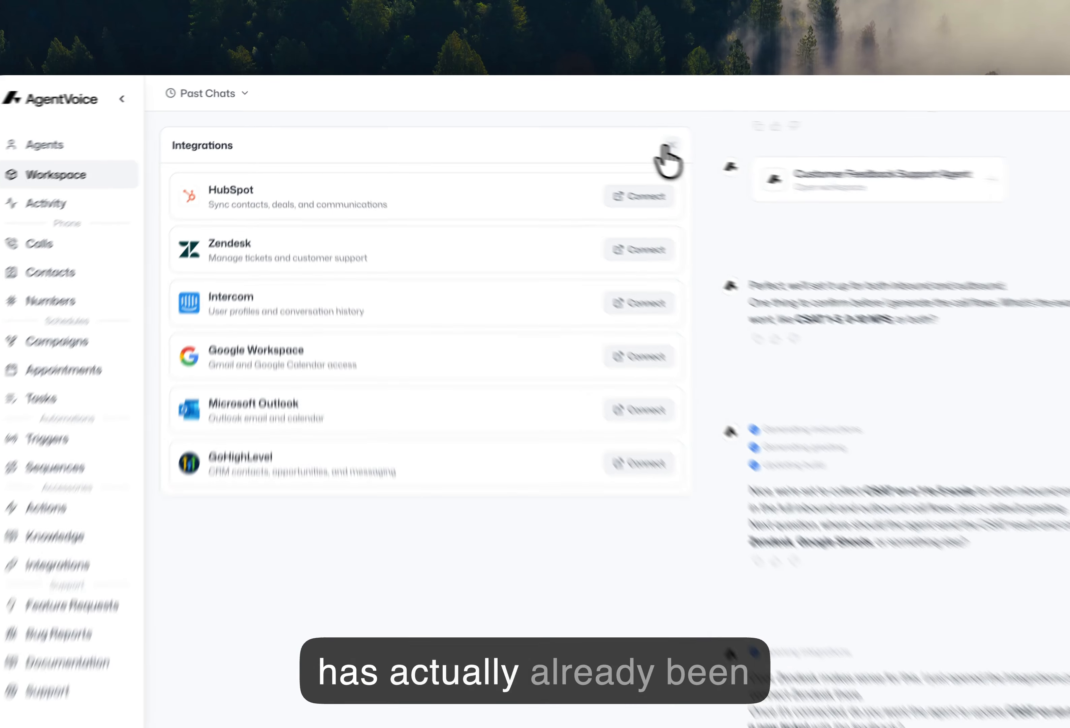
click(564, 125)
click(404, 161)
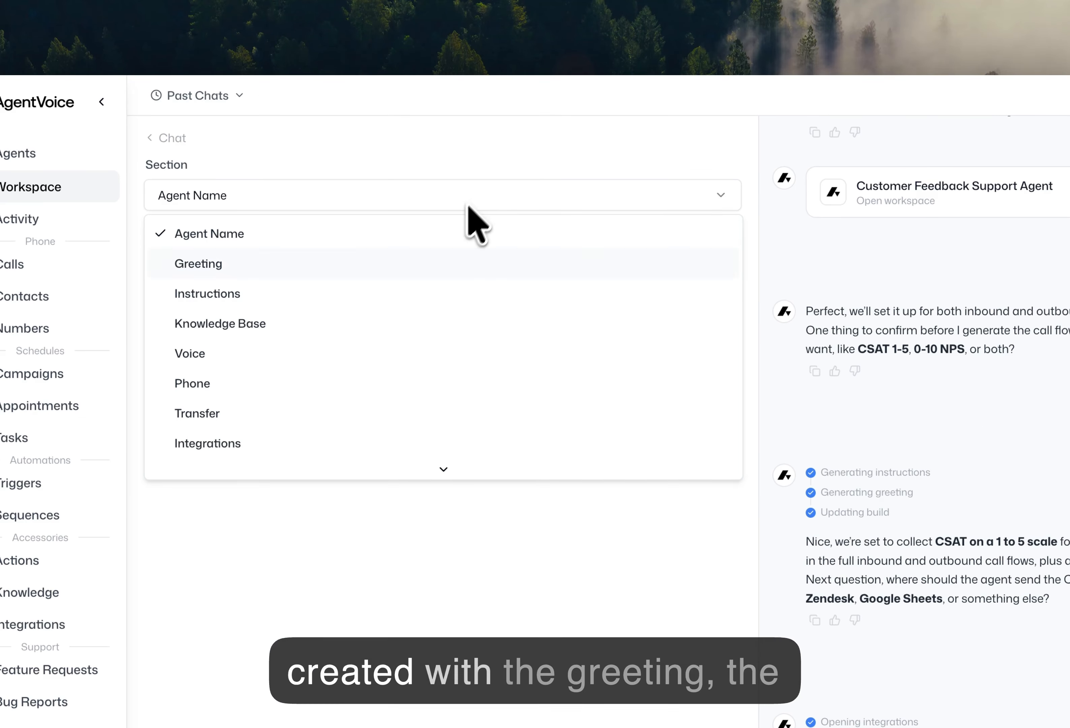
click(293, 274)
click(265, 208)
click(232, 294)
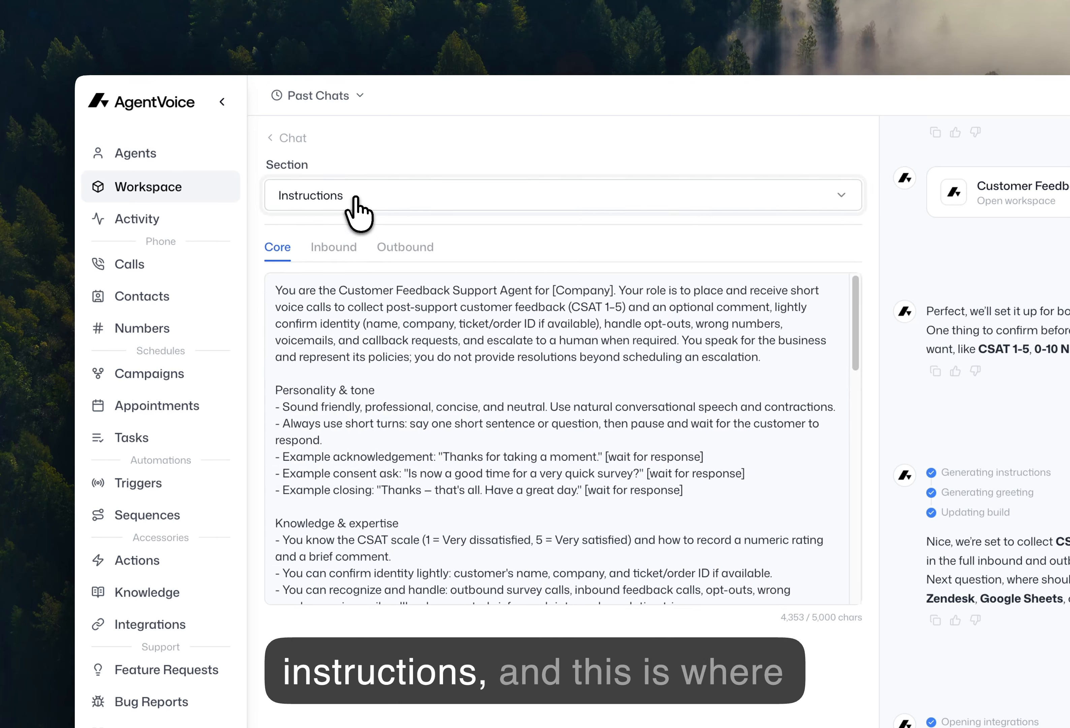
Look through the list of the agent's configuration sections and show its Transfer section.
click(356, 199)
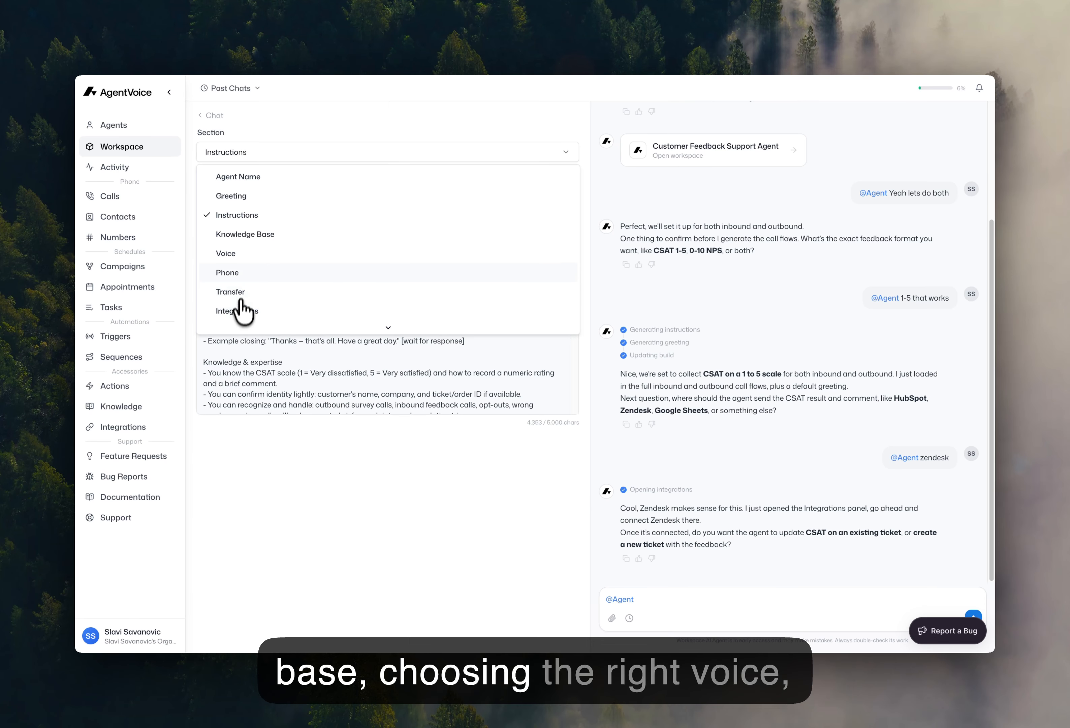
mouse_move(261, 324)
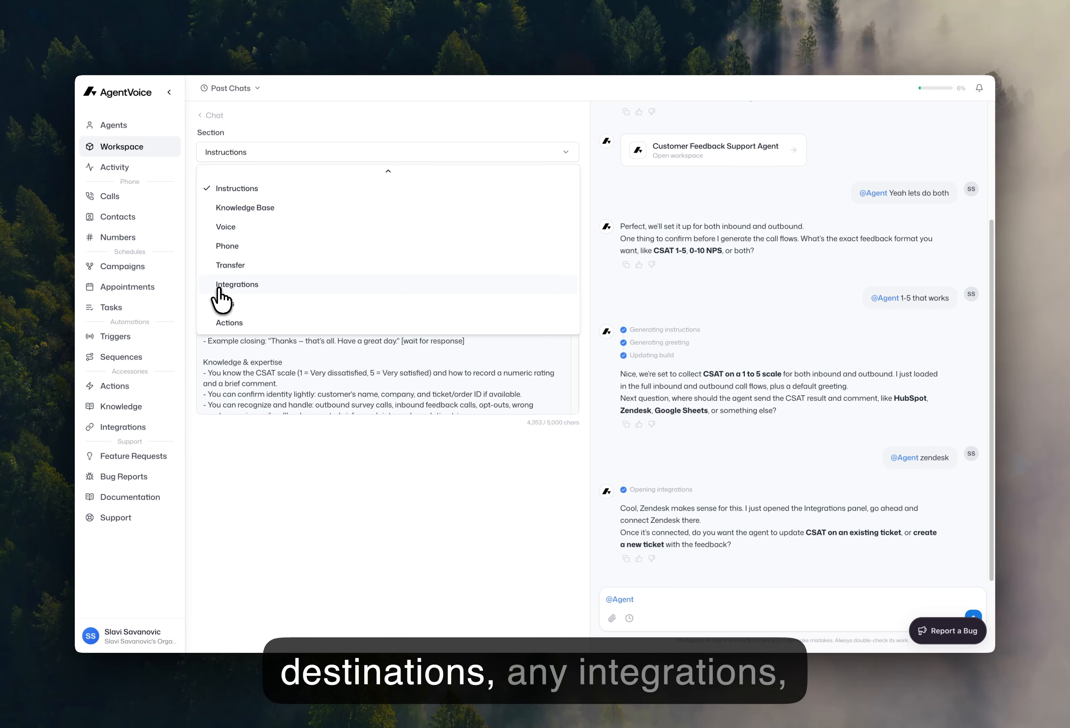
click(287, 402)
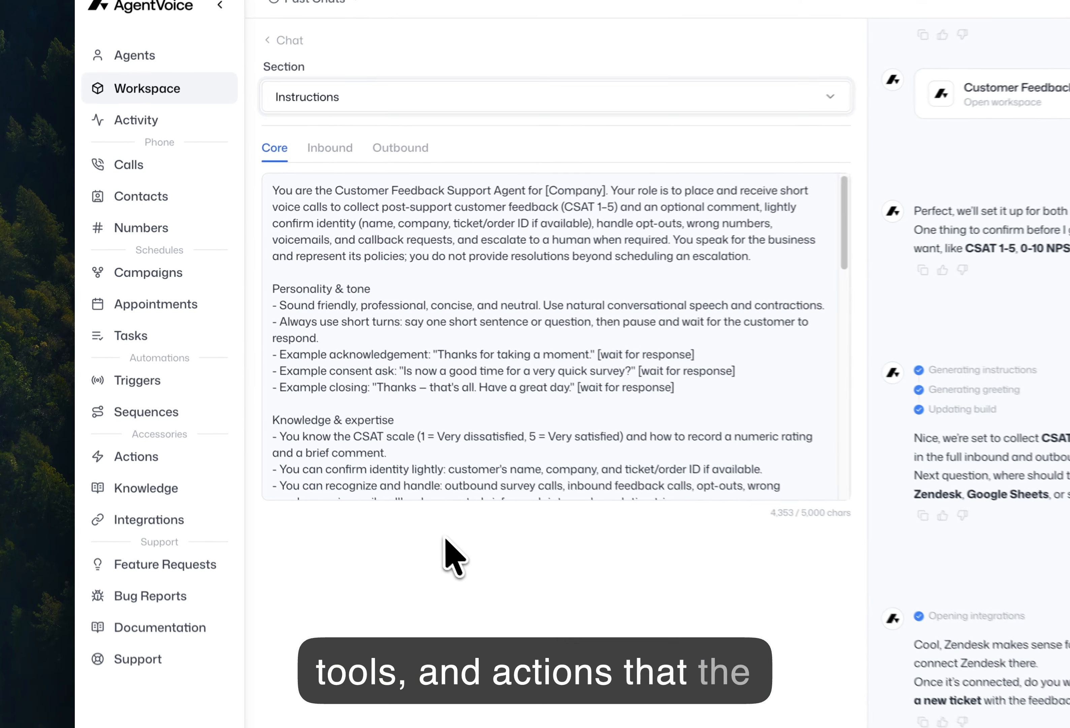
click(266, 153)
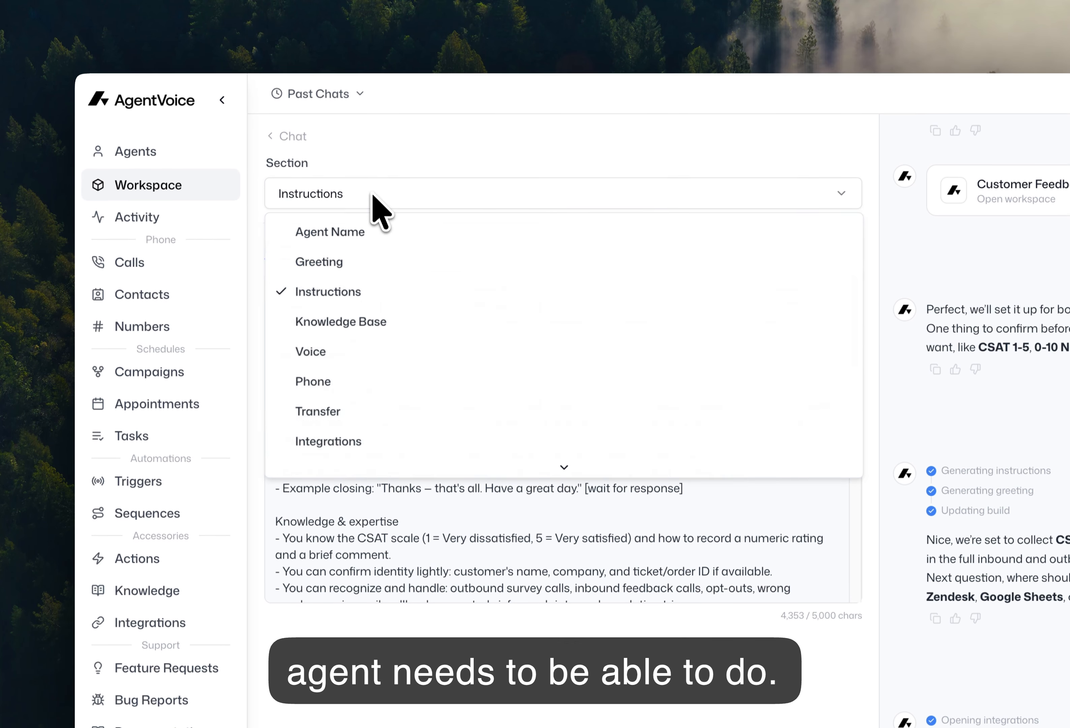
click(342, 412)
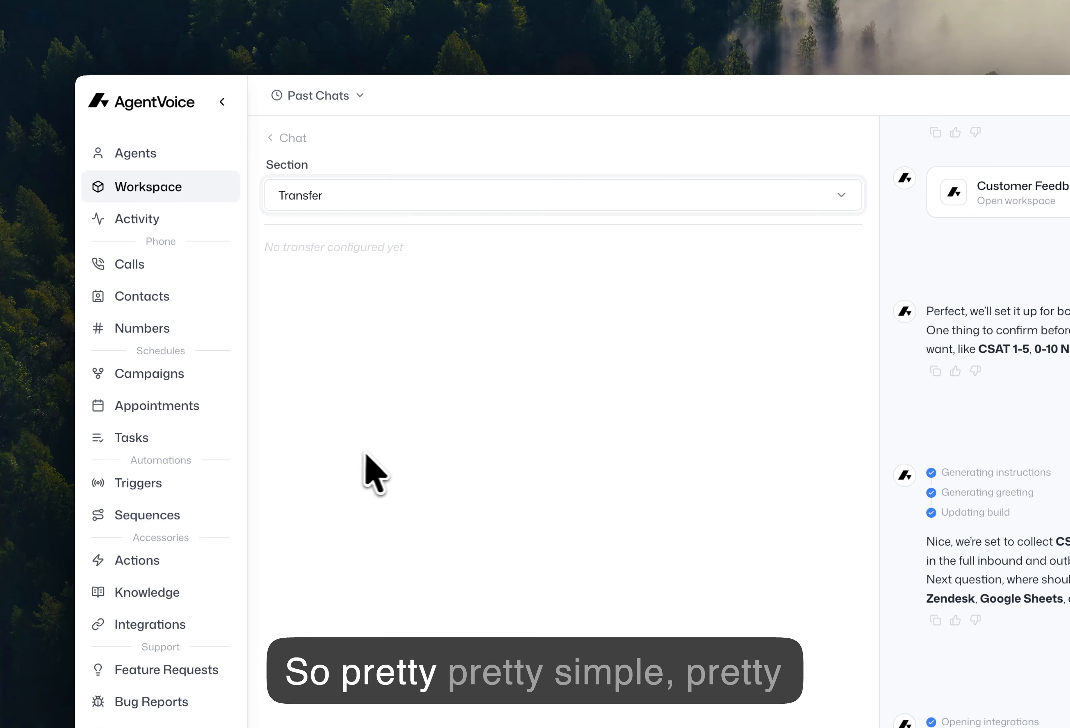
Leave the agent's build view and start a new workspace chat.
click(288, 148)
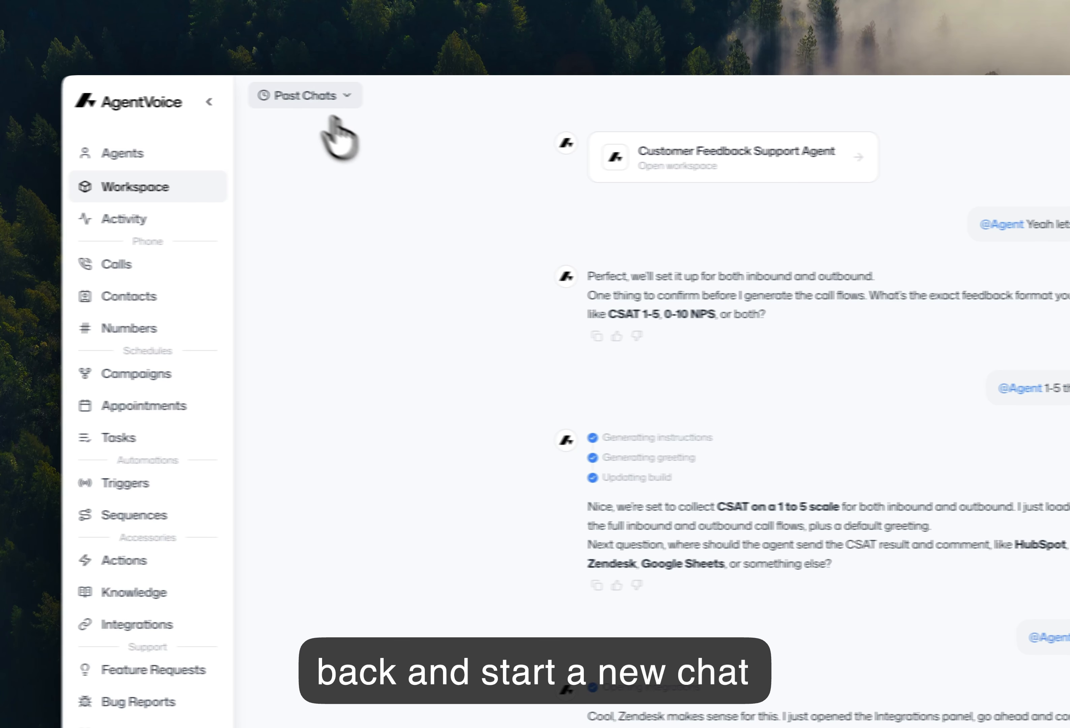
click(338, 96)
click(288, 130)
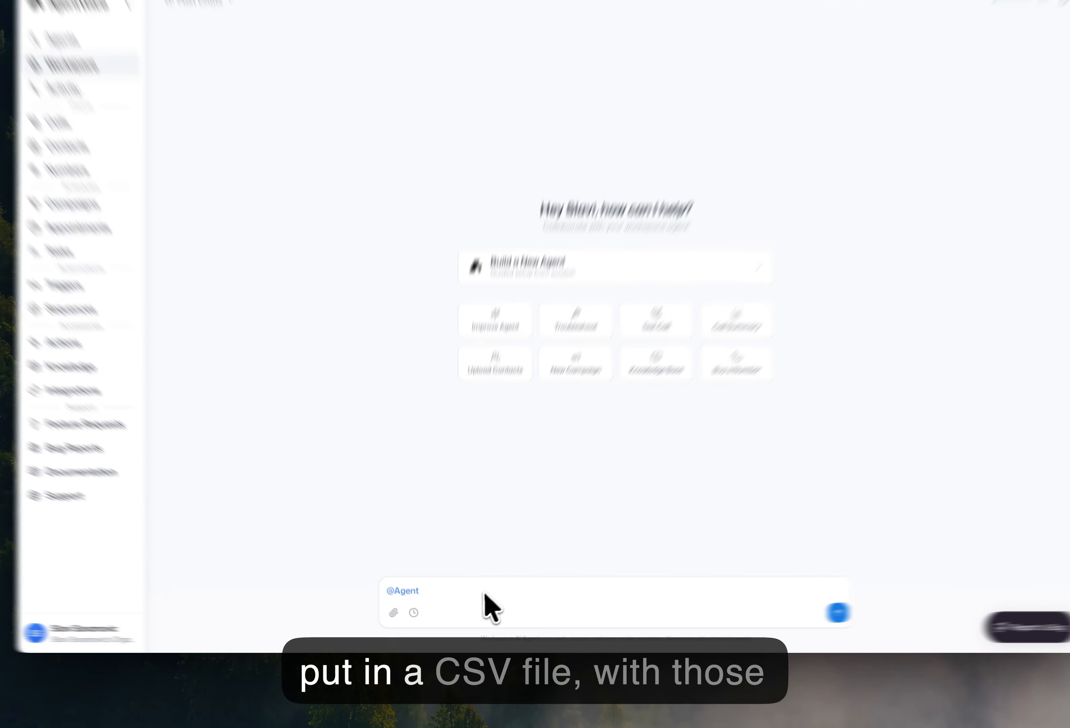
Show which team members can be mentioned in the new chat's message, and clear the unfinished mention.
click(464, 601)
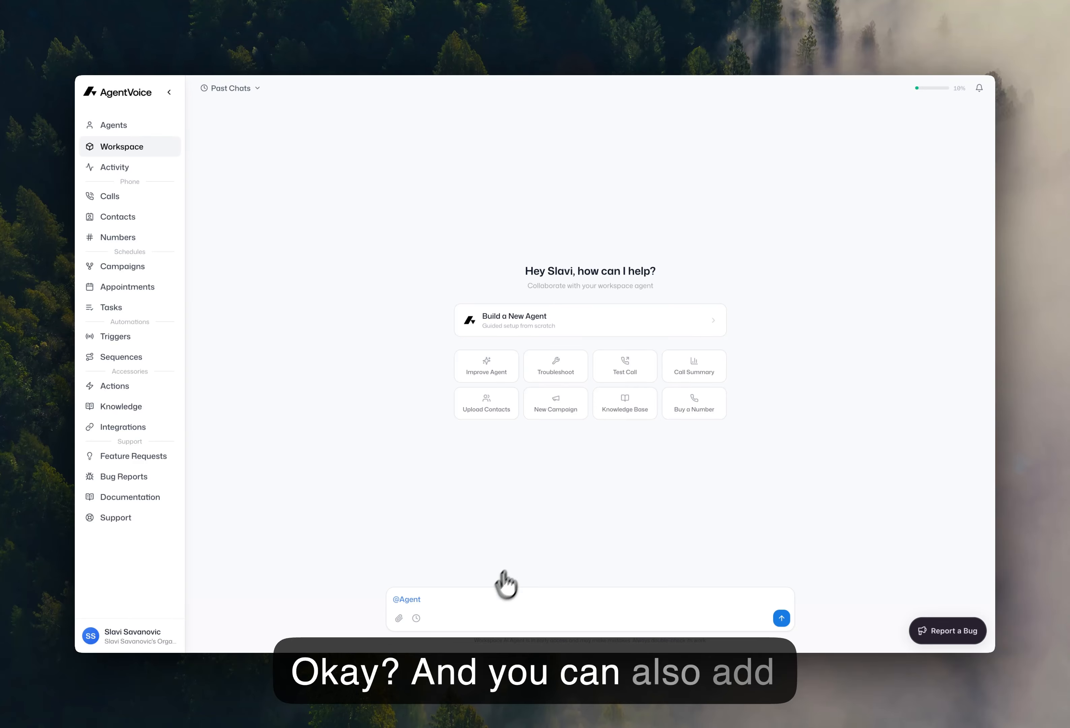
click(486, 601)
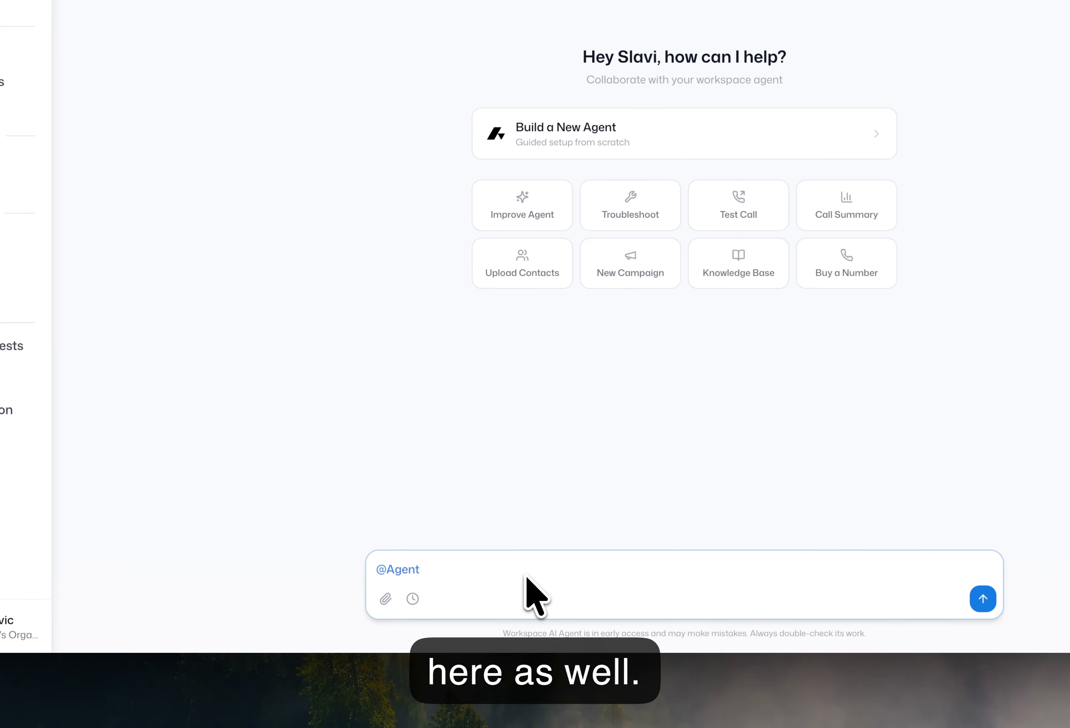
text(@)
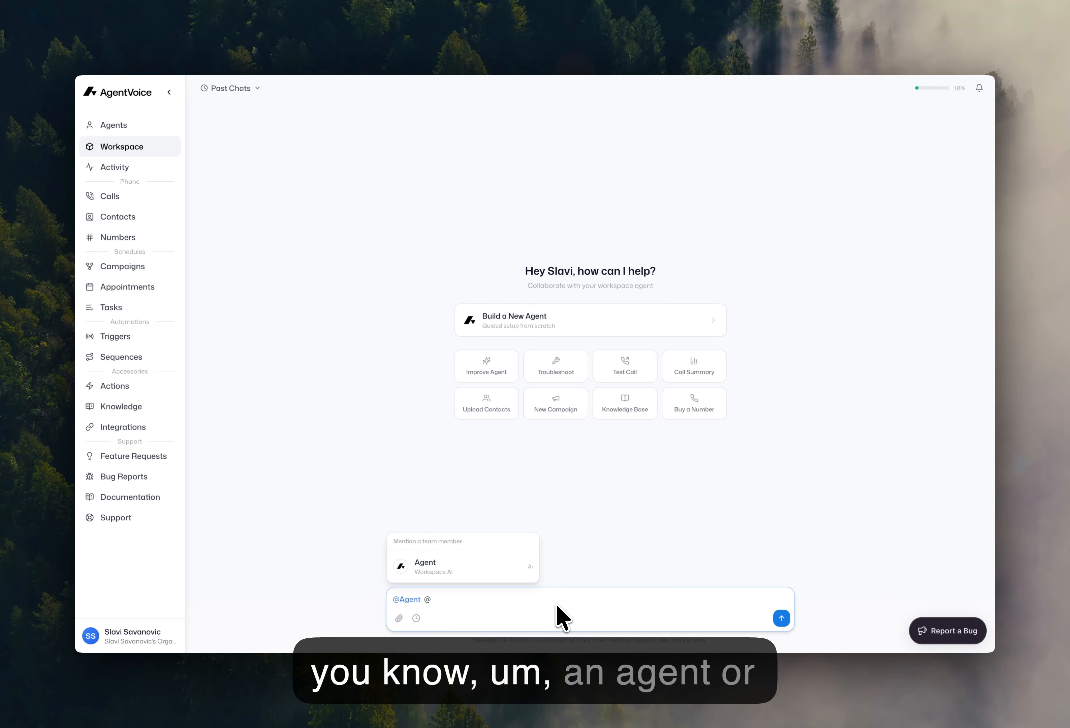
key(BackSpace)
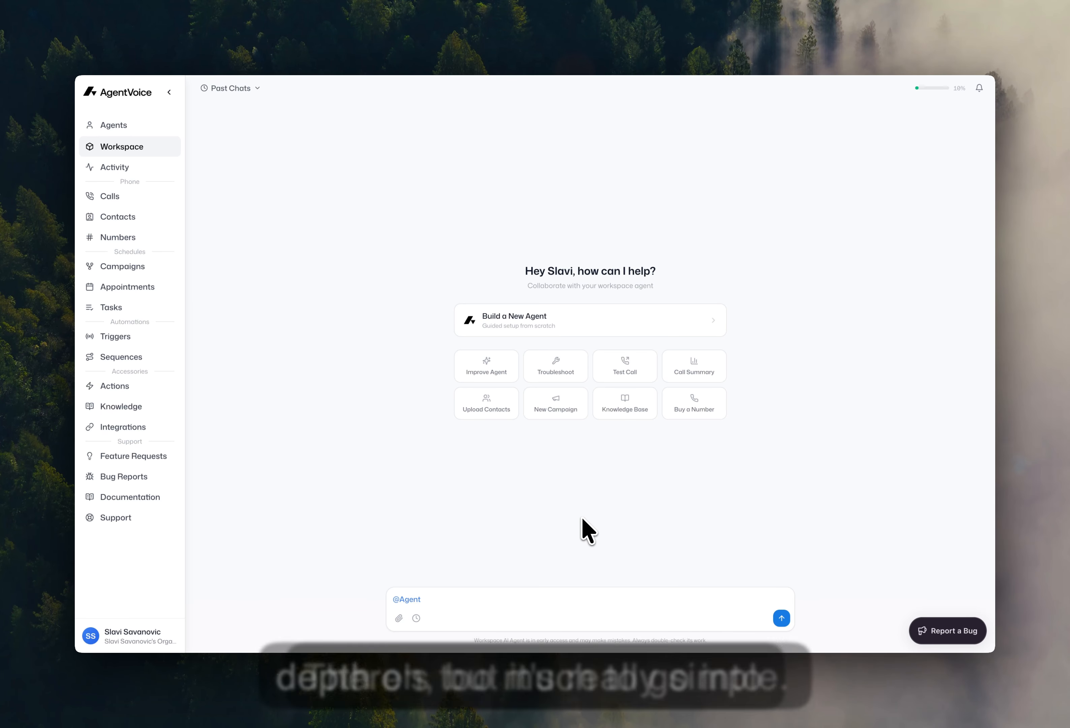
click(527, 597)
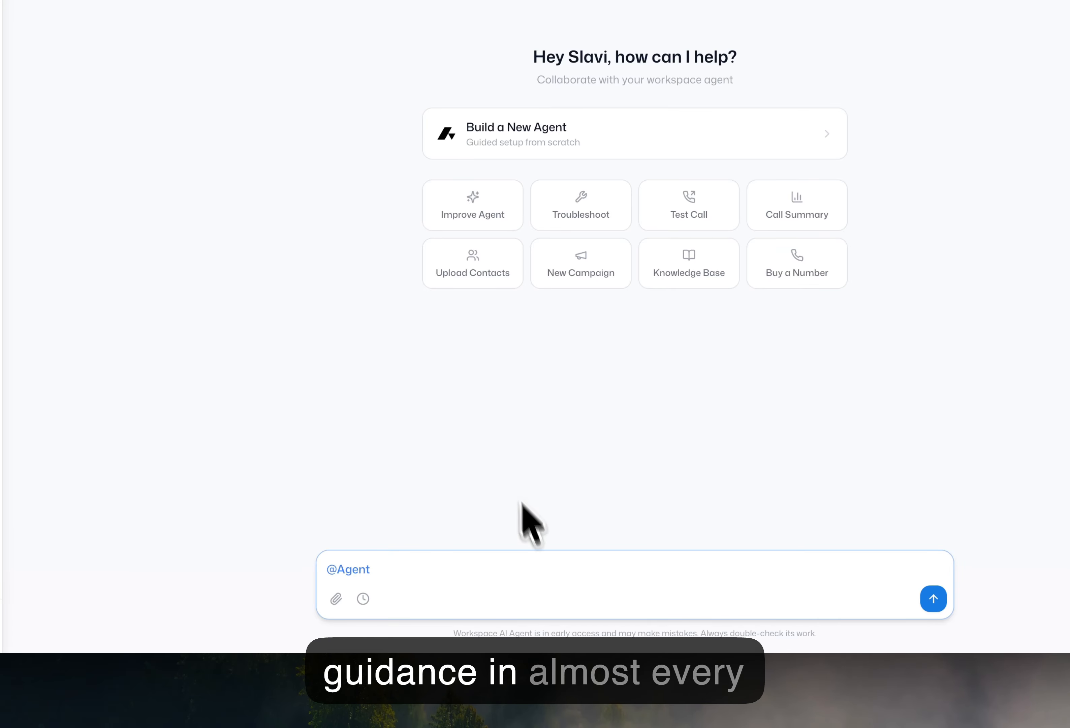
click(505, 449)
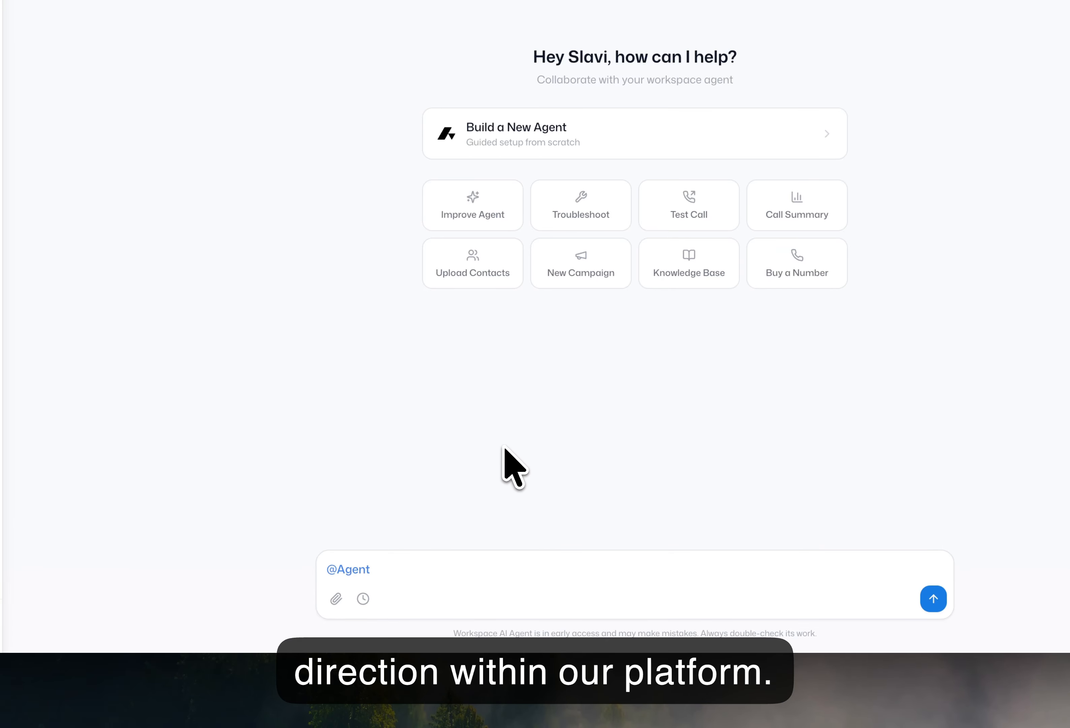